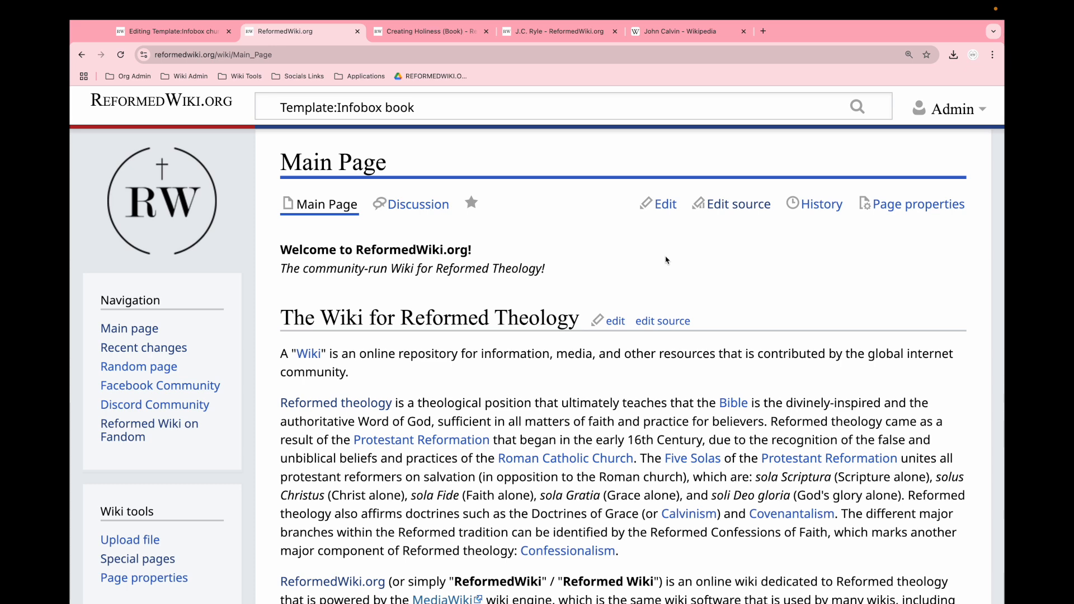
Examine the infobox on the John Calvin Wikipedia article as an example of infobox layout
click(681, 38)
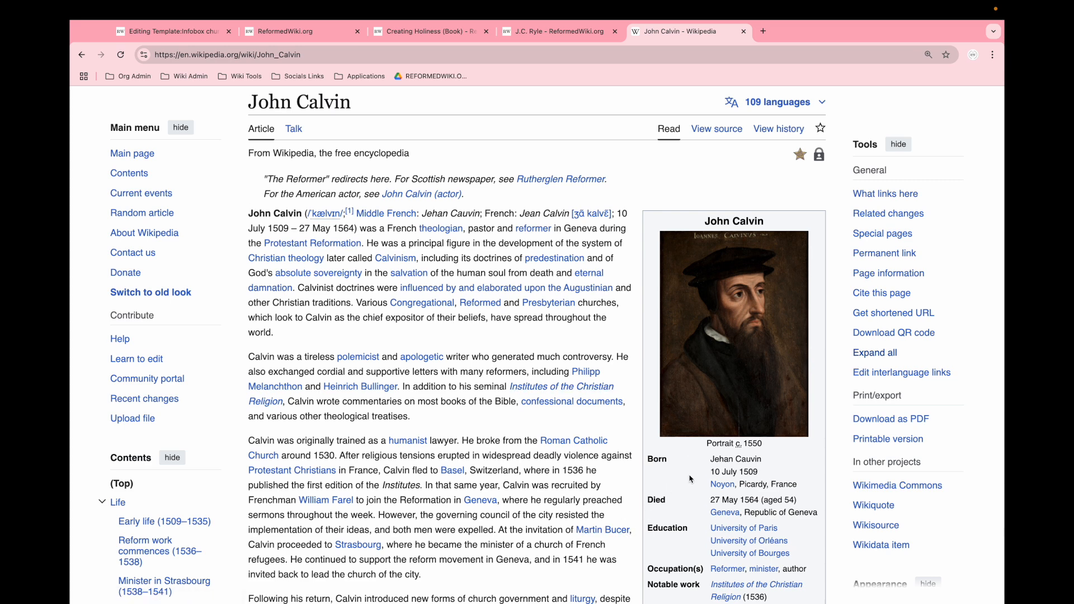
scroll(690, 479, down, 1)
scroll(690, 479, down, 3)
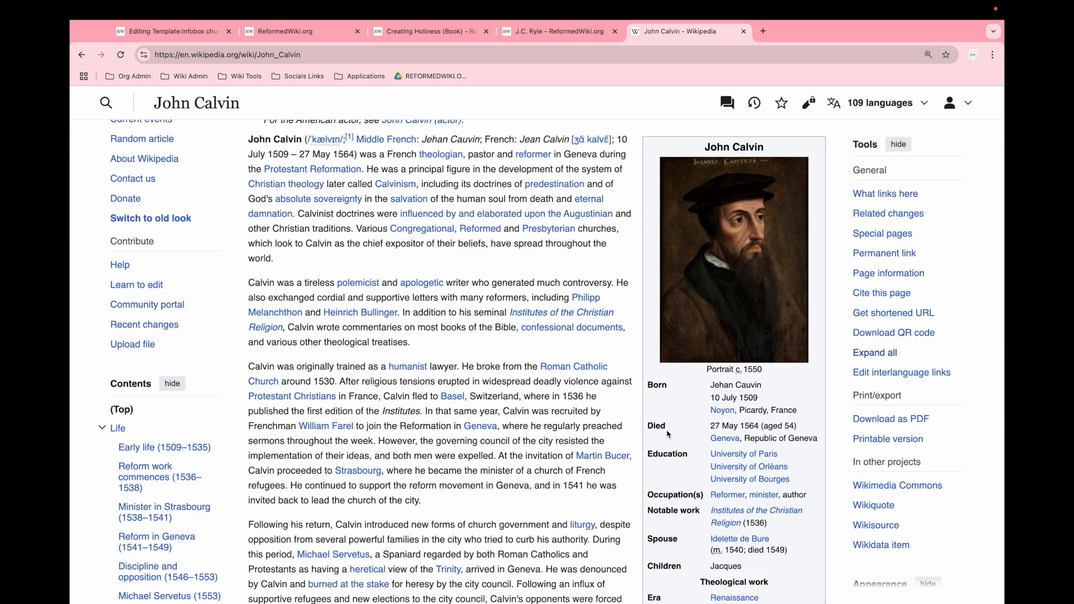
scroll(667, 434, up, 1)
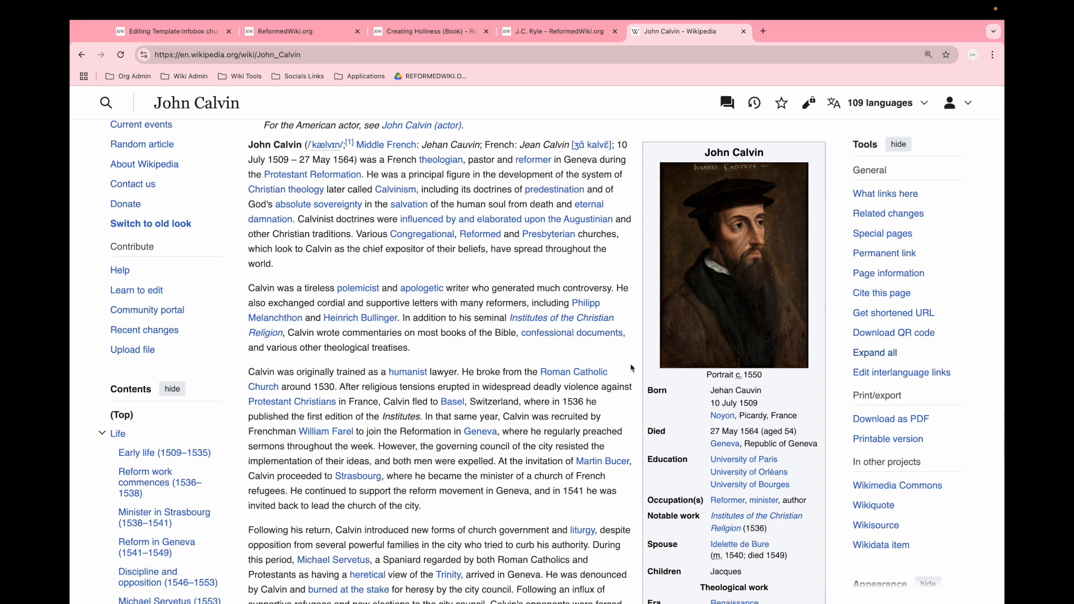
scroll(643, 336, up, 3)
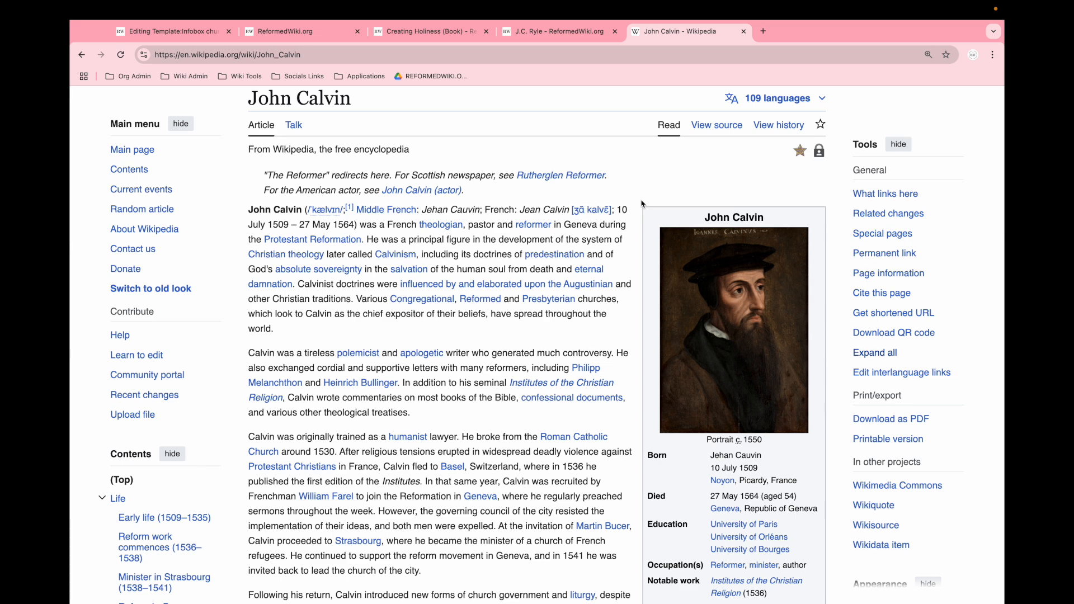
Search ReformedWiki.org for Template:Infobox book, start creating that page, and view the Infobox church template's source for reference
click(303, 34)
click(426, 112)
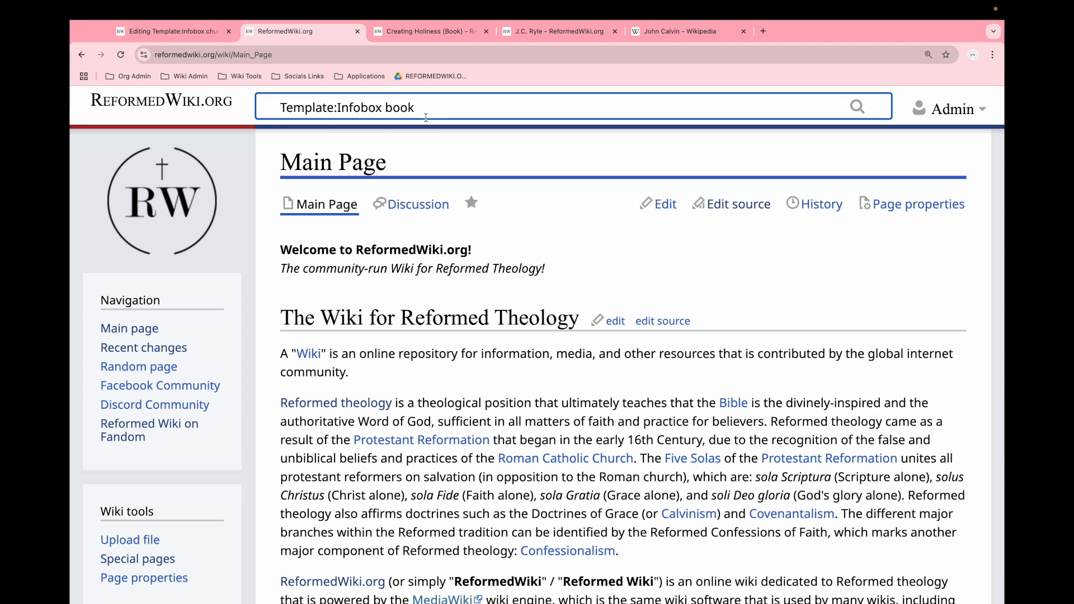
key(Return)
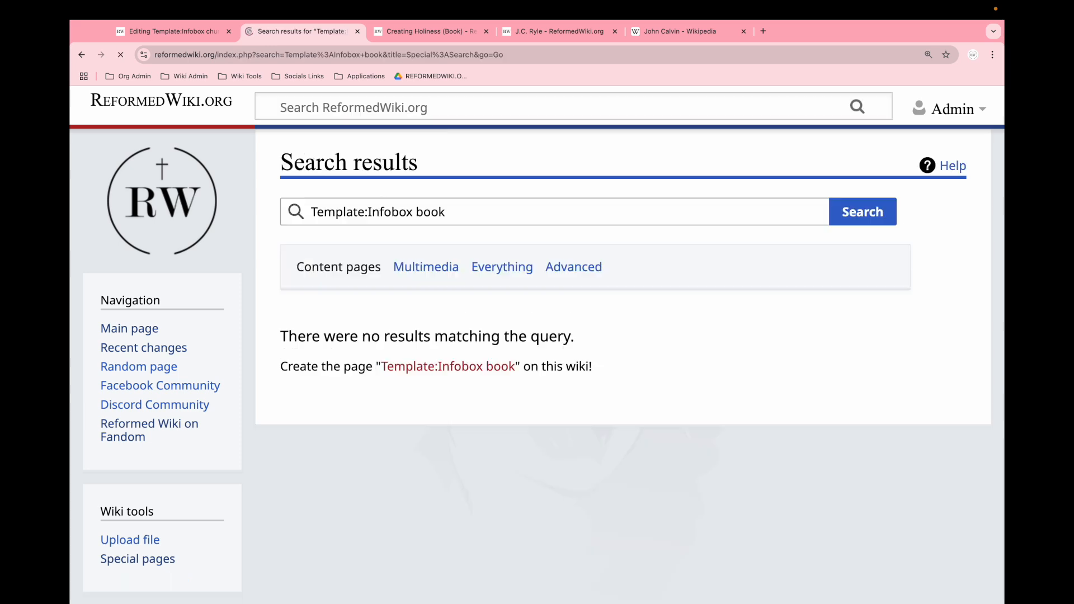
click(424, 366)
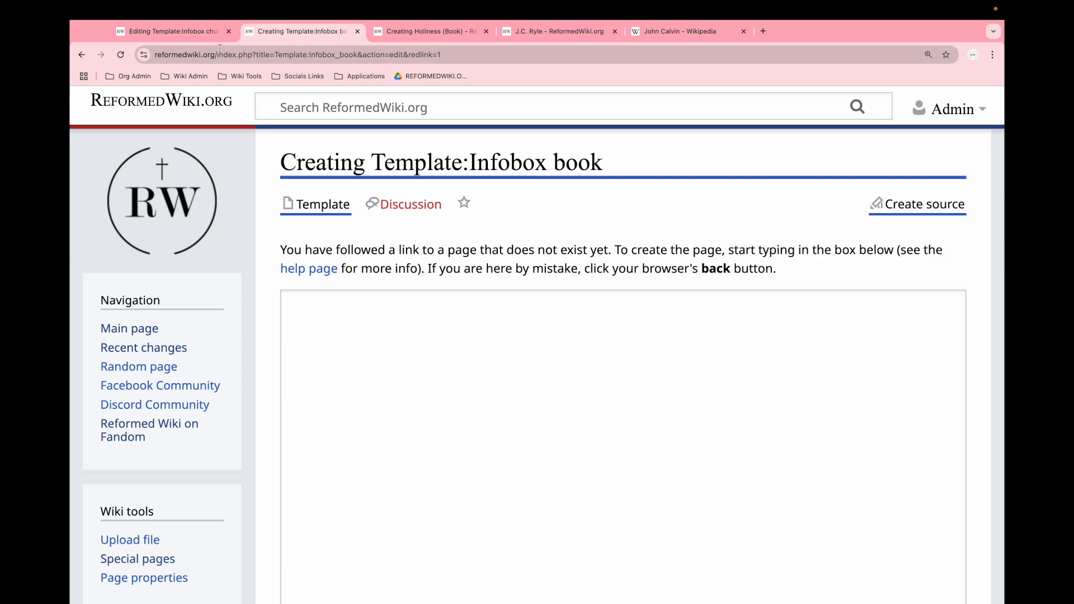
click(188, 32)
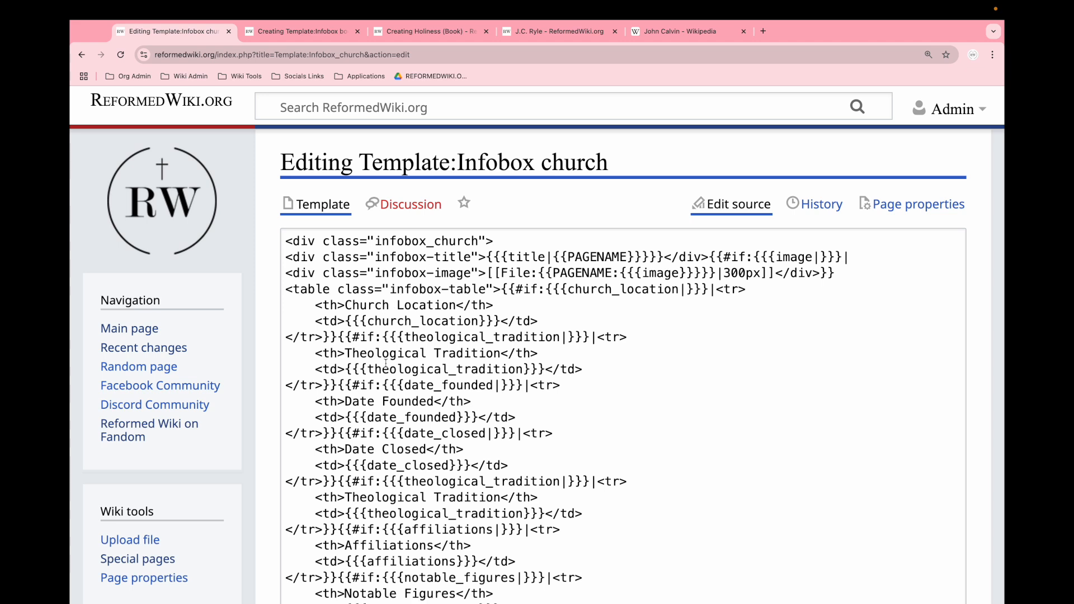
click(297, 33)
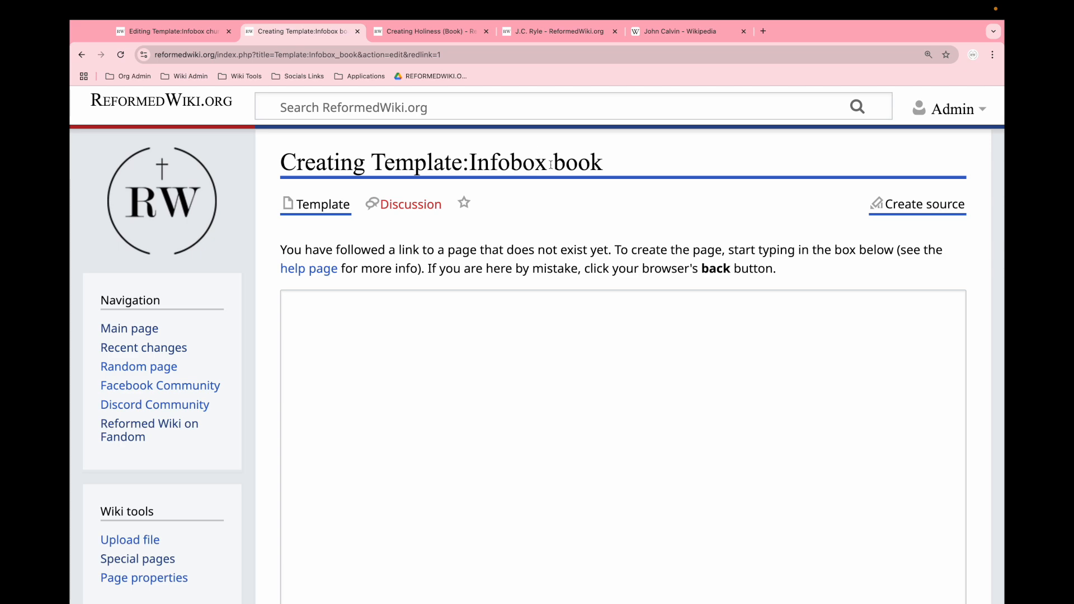
Switch to the INFOBOX TEMPLATE document in TextEdit and enlarge its window and text for reading
key(ctrl+Left)
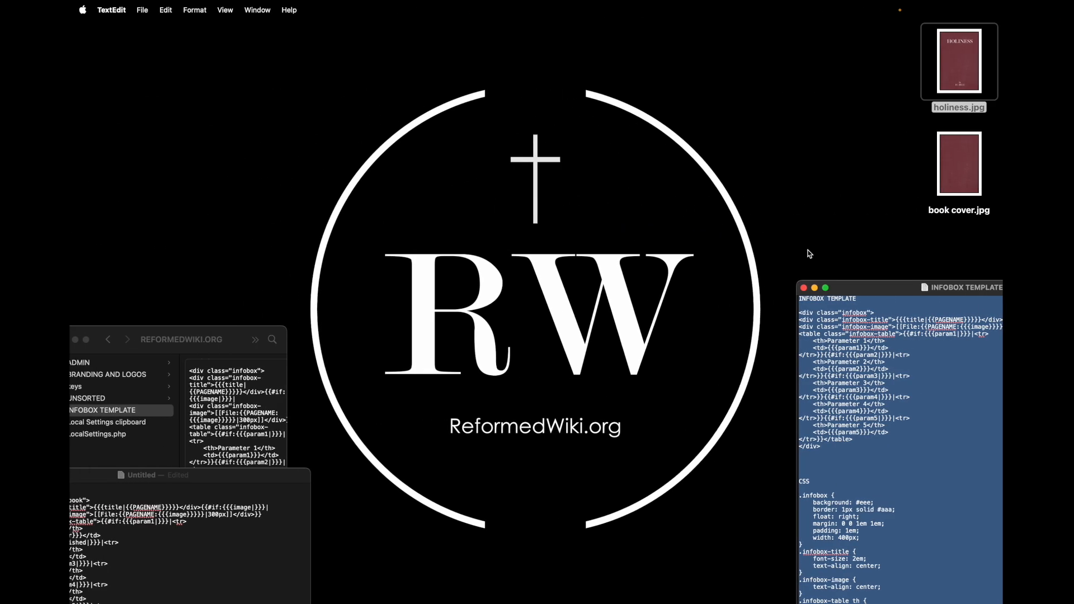
drag(875, 294, 459, 73)
drag(709, 571, 879, 585)
key(super+plus)
key(super+plus)
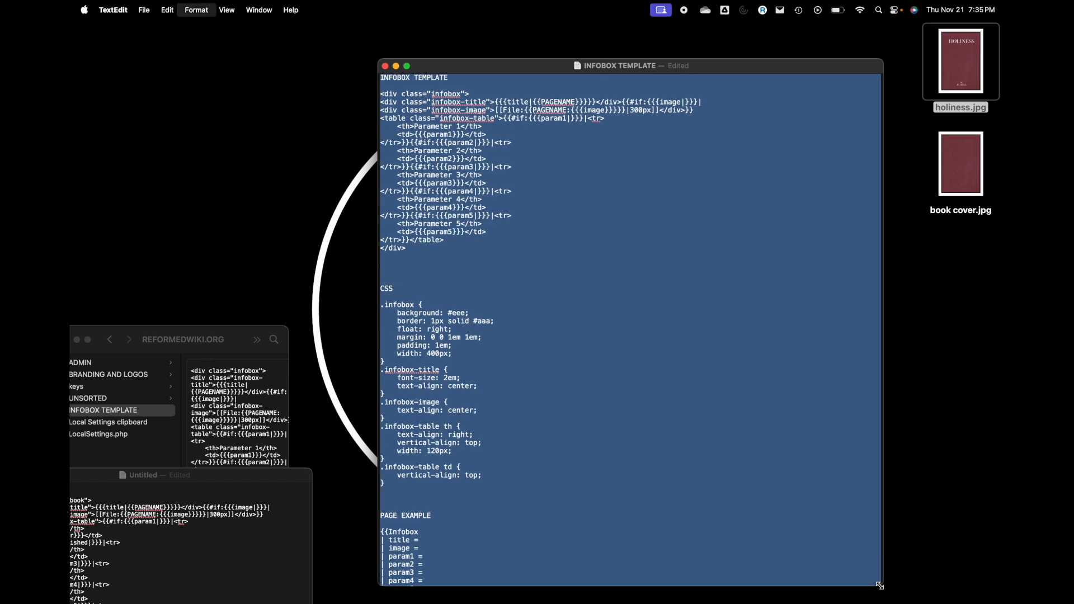
key(super+plus)
key(super+plus)
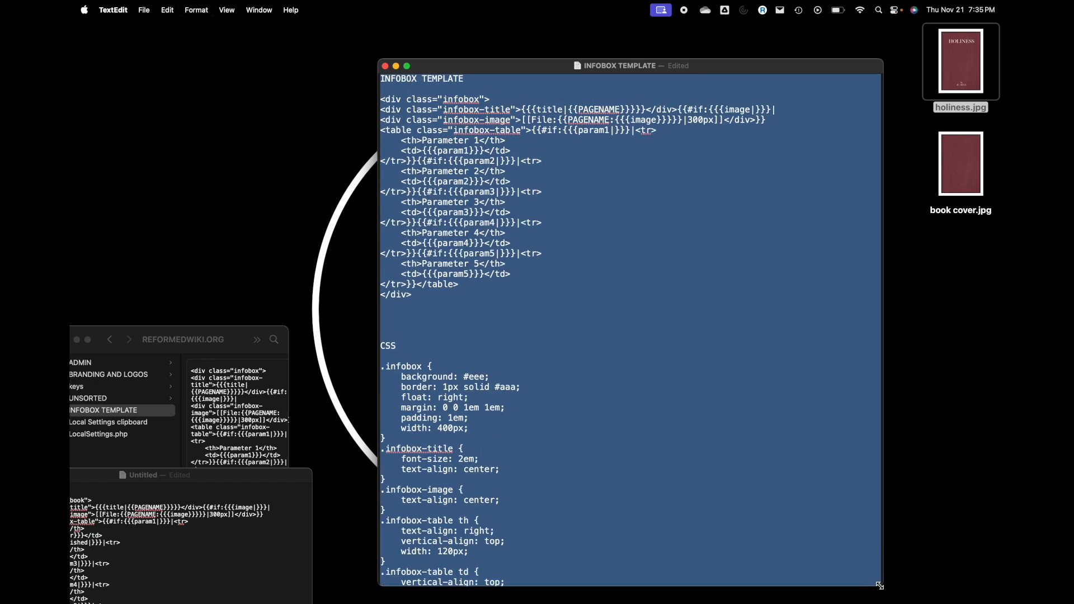
scroll(670, 448, down, 5)
click(668, 456)
scroll(664, 470, up, 5)
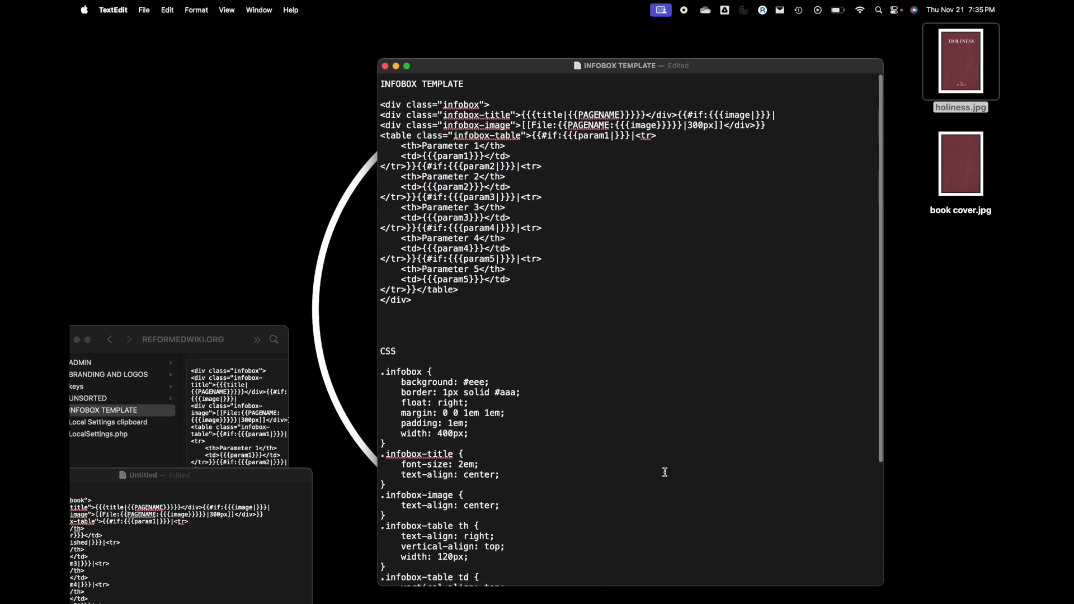
Copy the infobox HTML block from the document into the new template page and change its outer class to infobox_book
drag(426, 294, 364, 106)
key(super+c)
key(ctrl+Right)
click(388, 371)
key(super+v)
scroll(391, 336, down, 1)
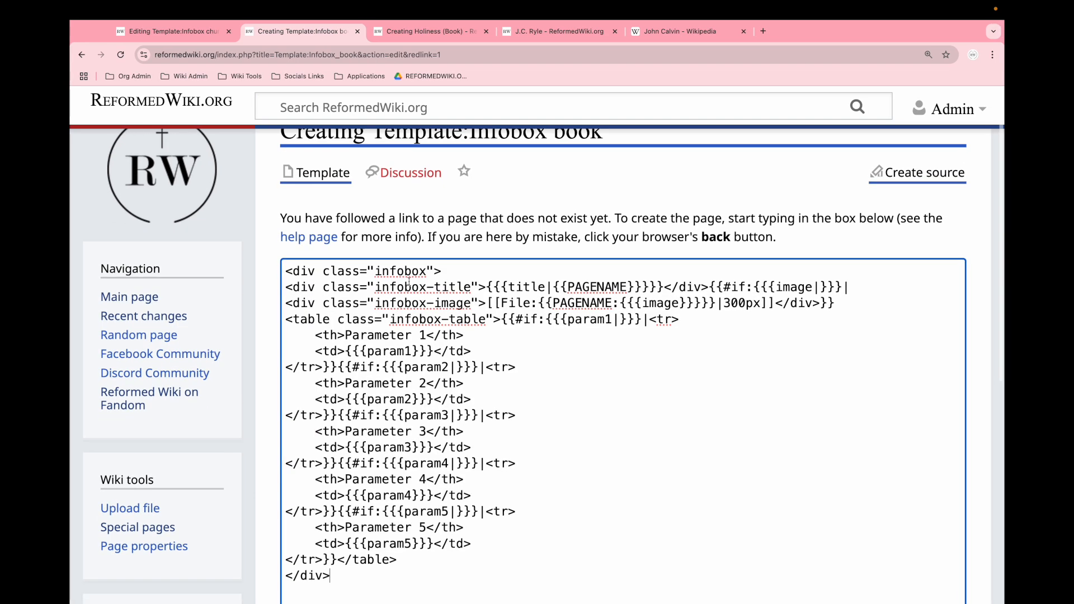
text(_book)
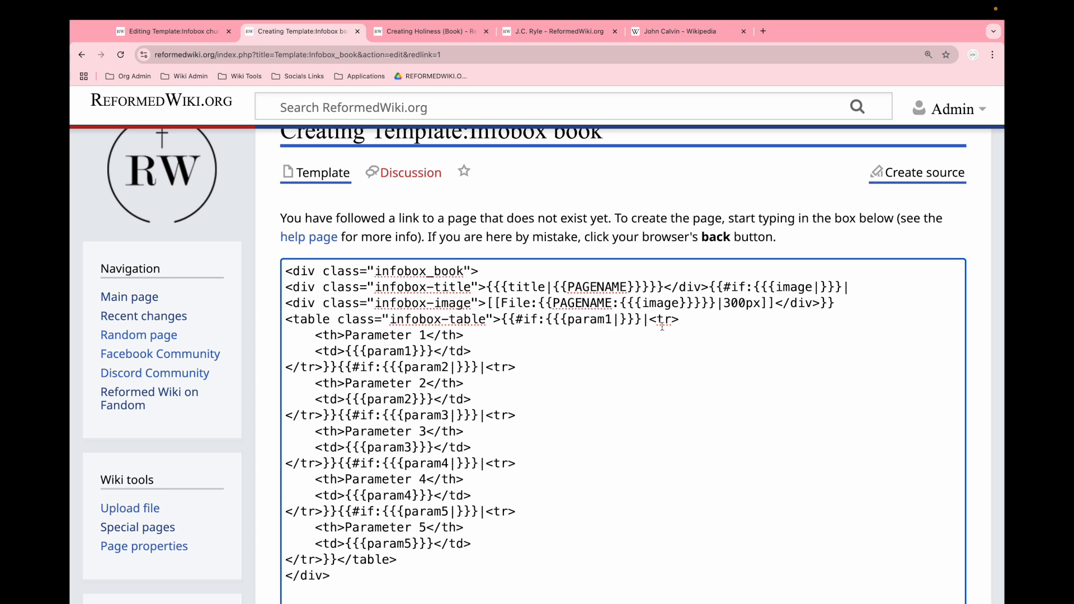
Delete the Parameter 4 and Parameter 5 rows from the book infobox code
drag(679, 319, 288, 283)
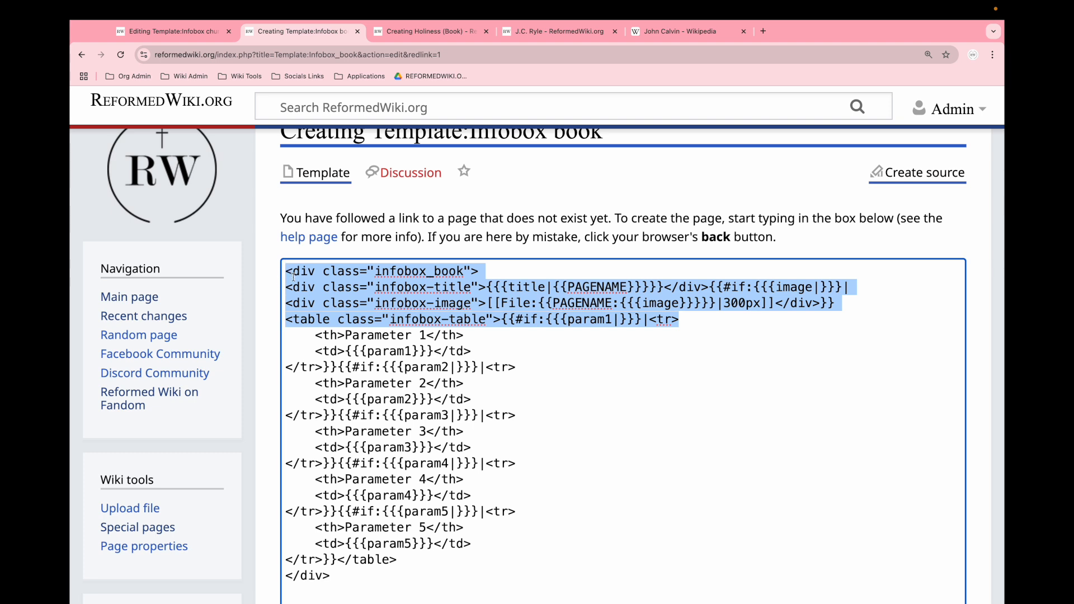
click(519, 319)
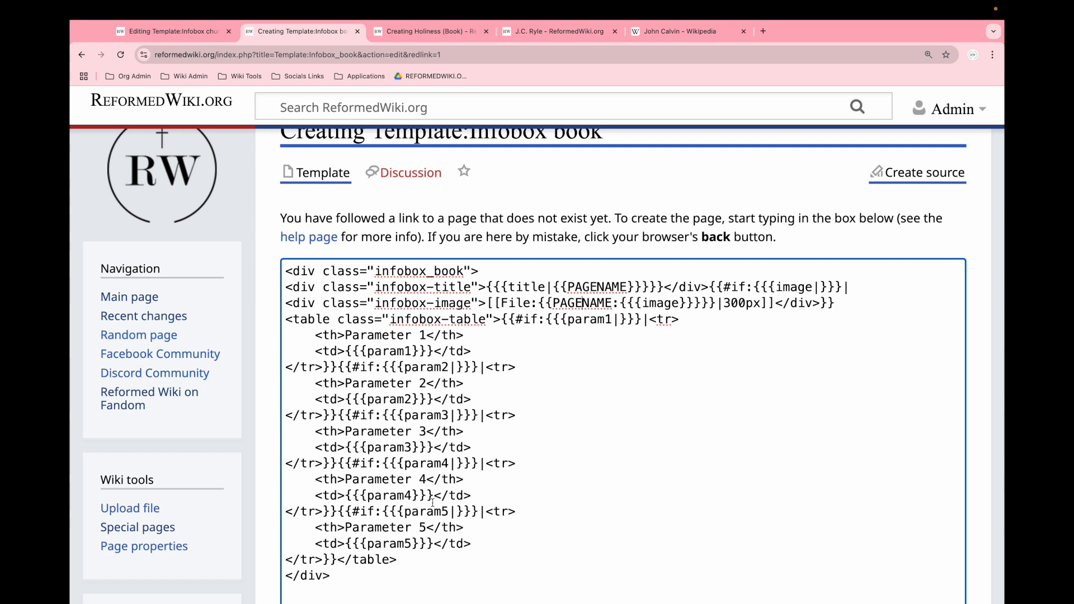
drag(498, 538, 269, 463)
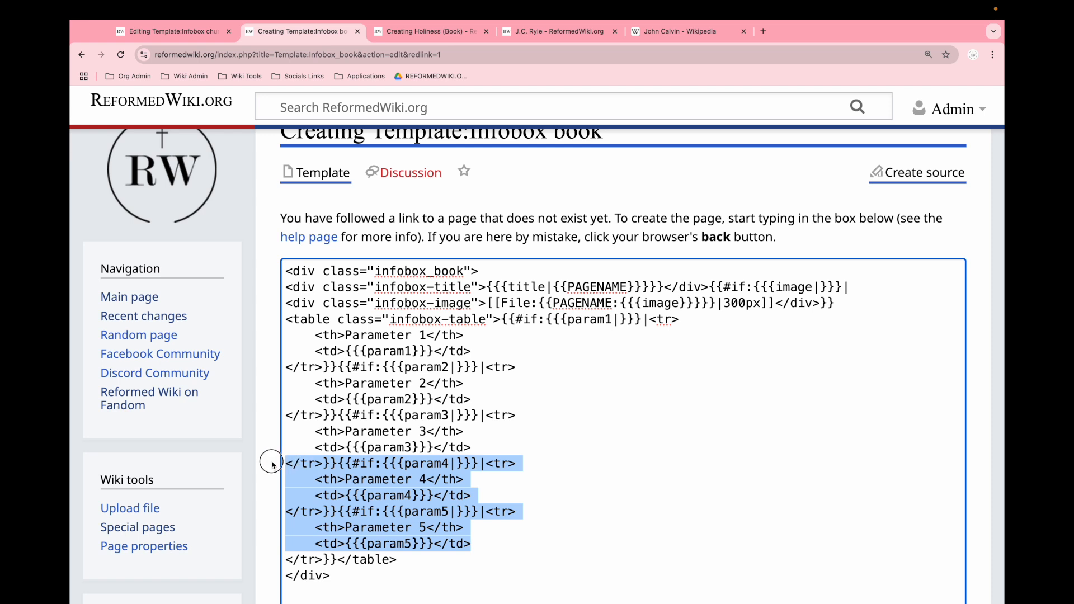
key(BackSpace)
key(BackSpace)
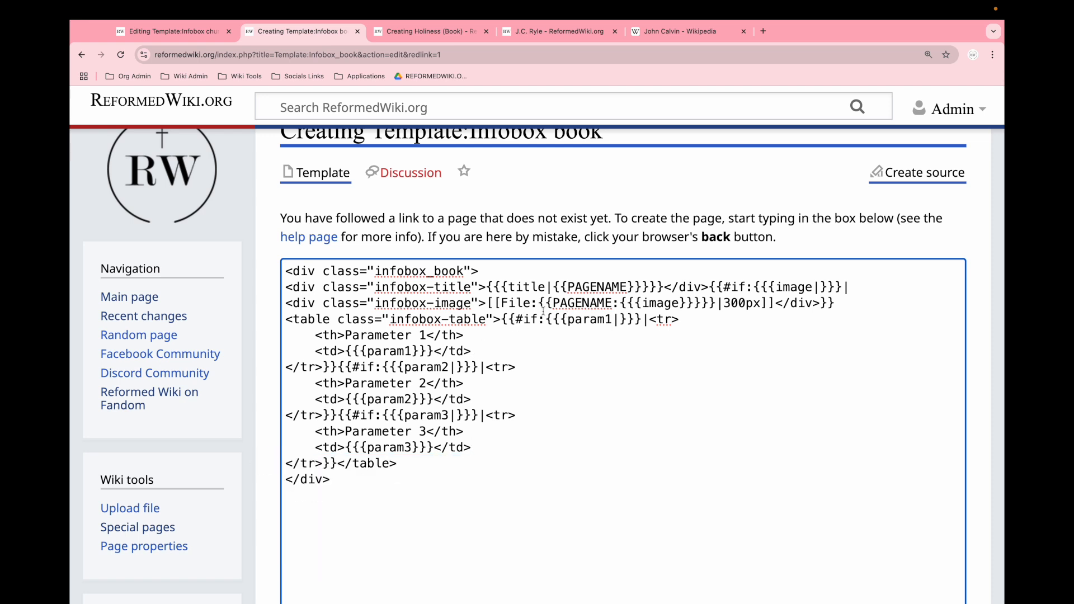
Change the first row's heading to Author and its cell variable to author
scroll(526, 305, up, 1)
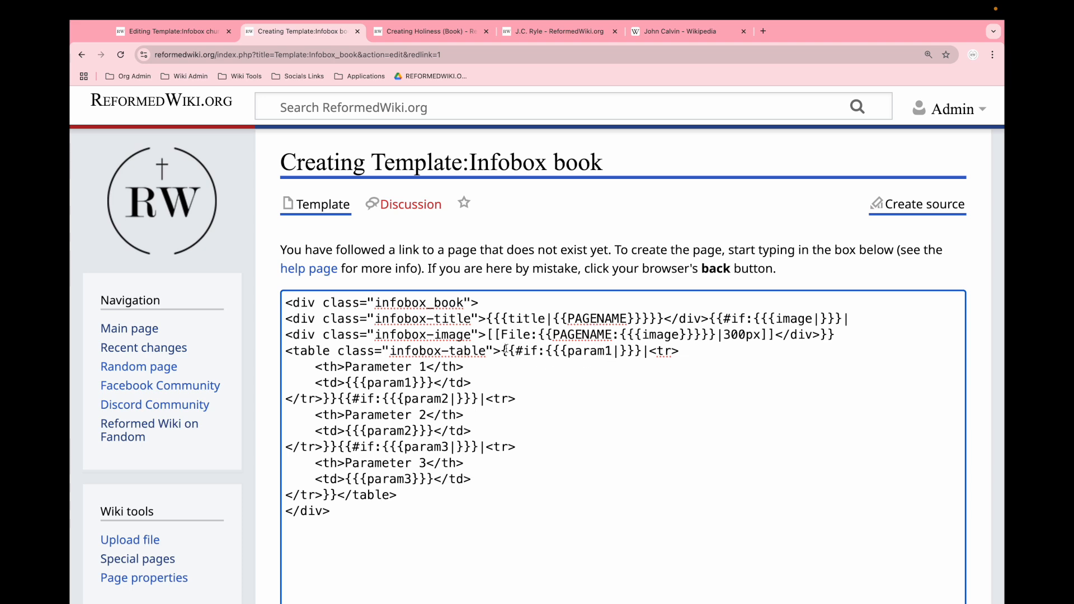
click(350, 367)
drag(350, 367, 429, 366)
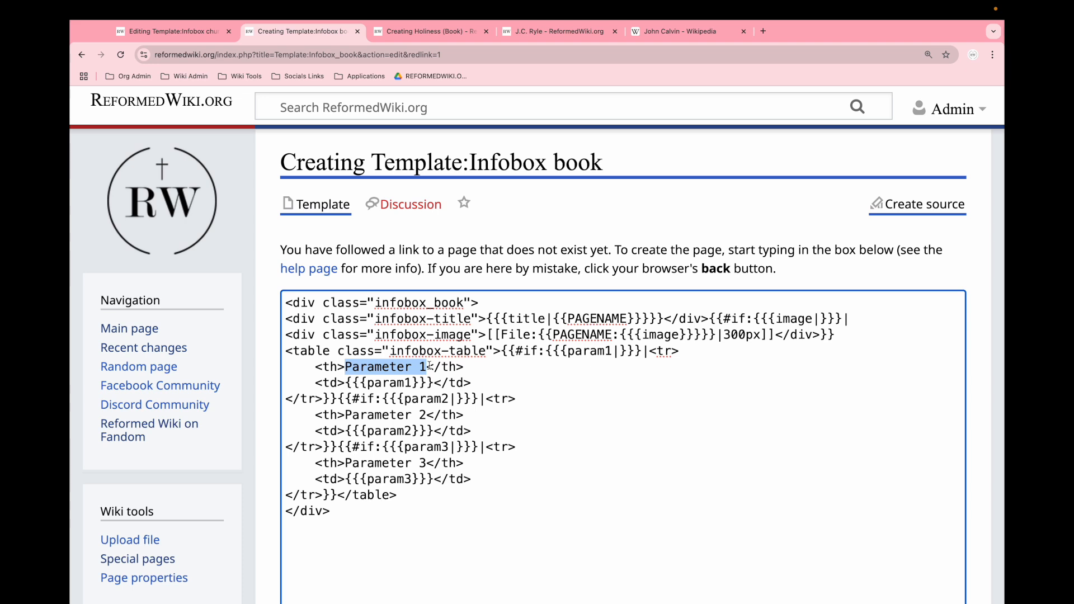
key(BackSpace)
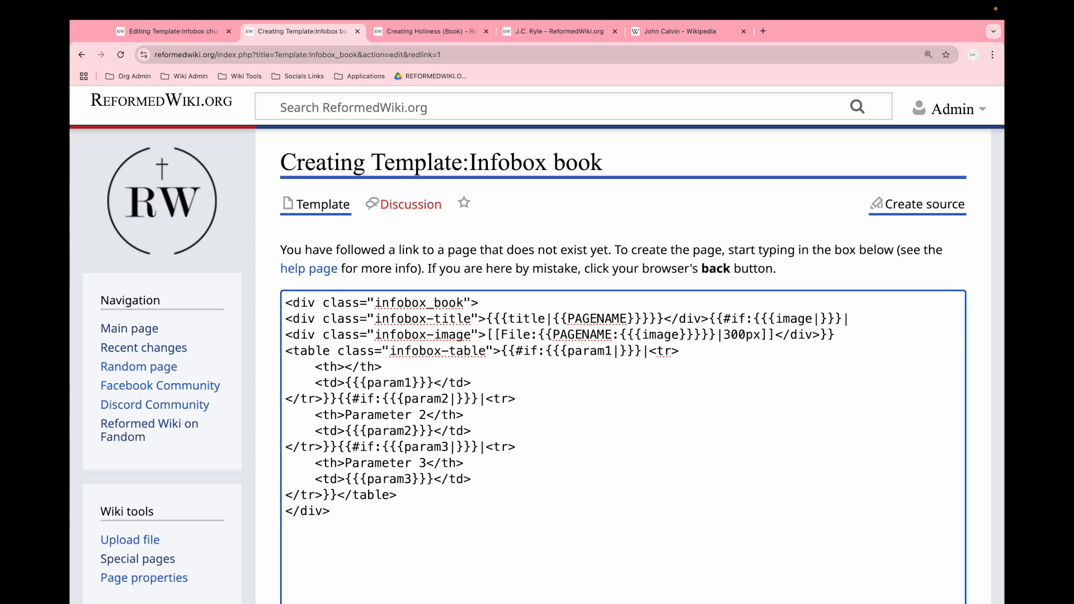
text(Author)
double_click(390, 383)
text(author)
Set the second row's condition variable to published_date and its heading to Published Date
double_click(426, 398)
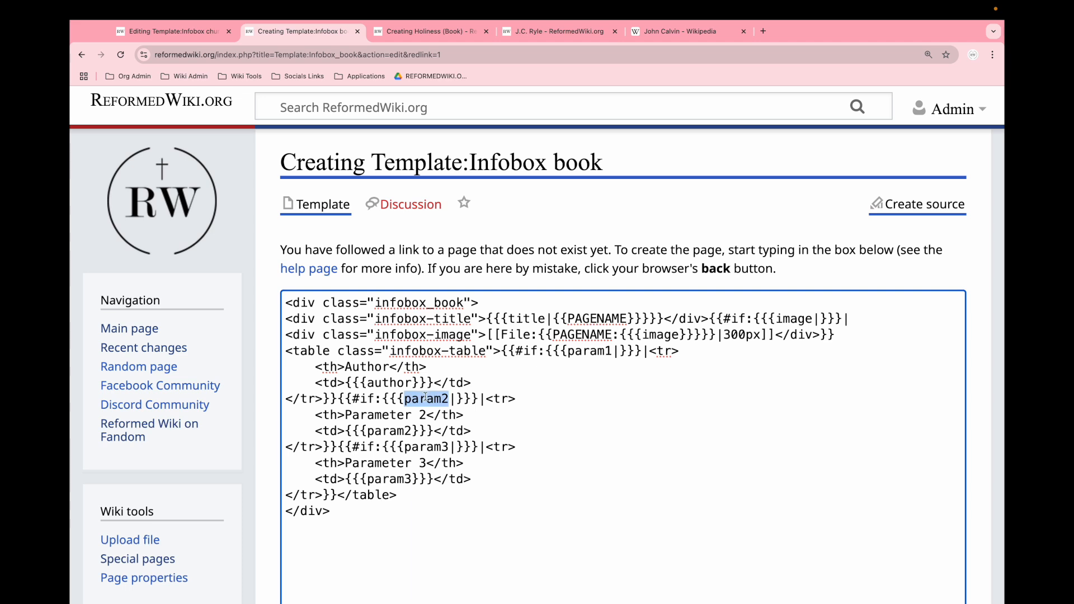
text(published)
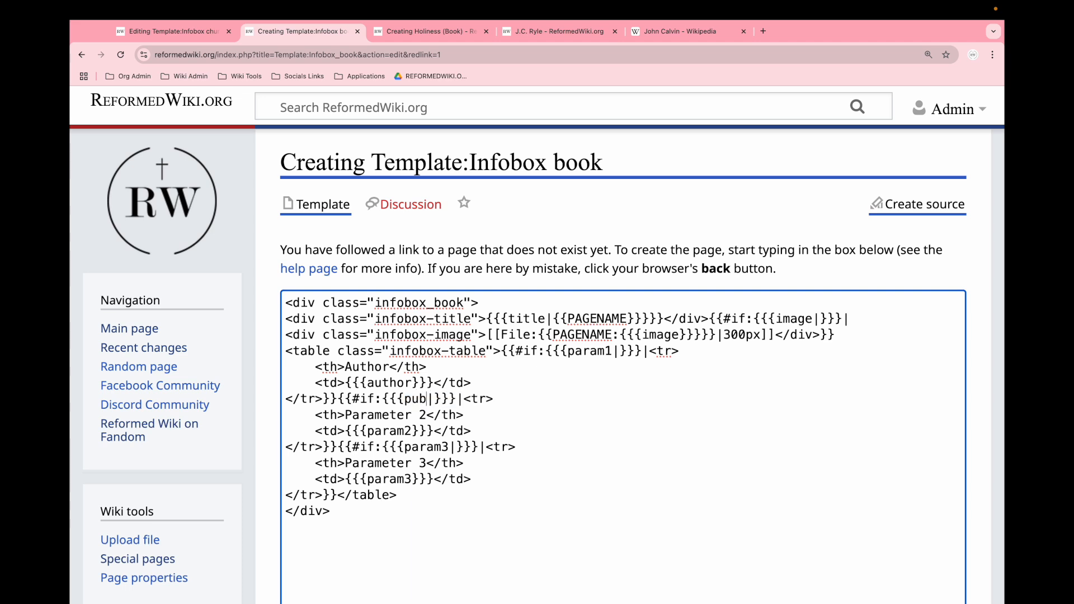
text(_date)
double_click(390, 414)
shift+click(423, 415)
key(Right)
key(BackSpace)
key(BackSpace)
key(BackSpace)
key(BackSpace)
key(BackSpace)
key(BackSpace)
key(BackSpace)
key(BackSpace)
key(BackSpace)
key(BackSpace)
key(BackSpace)
text(Published)
text( Date)
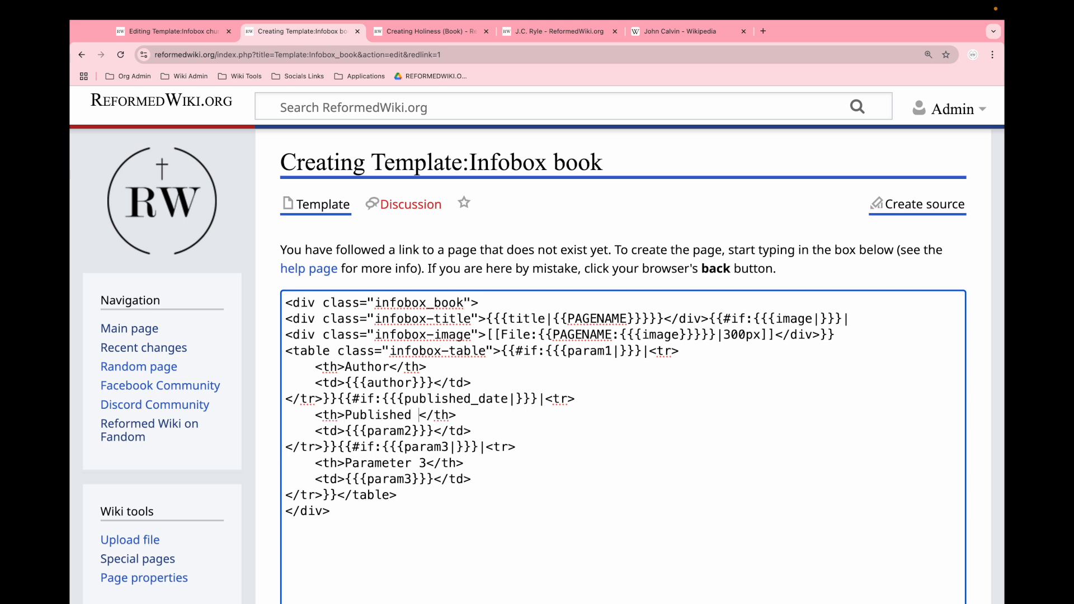
Replace param2 in the second row's cell with published_date
double_click(382, 430)
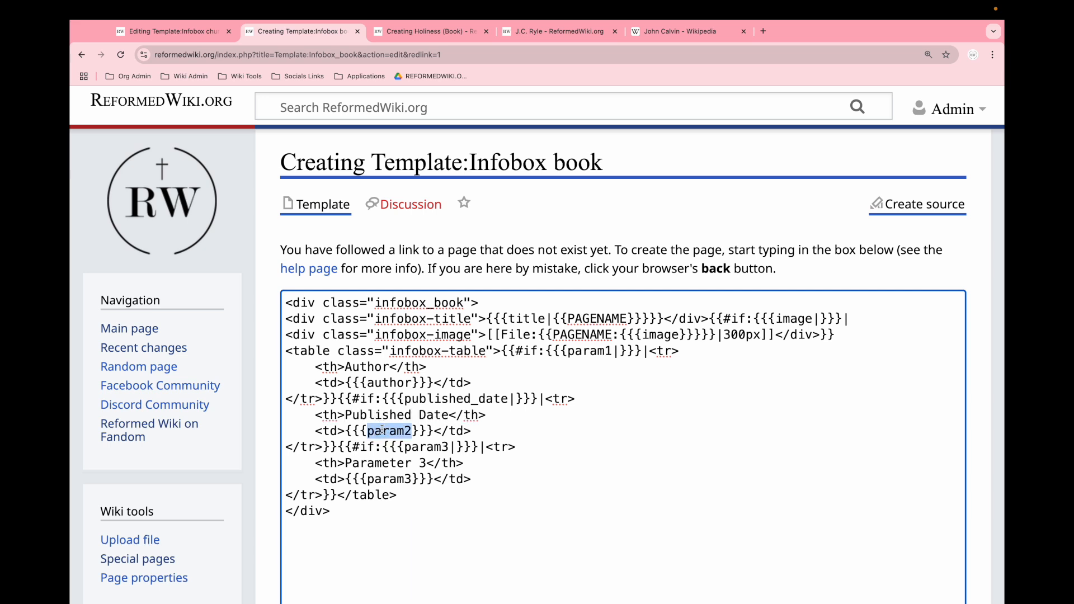
text(buplished_d)
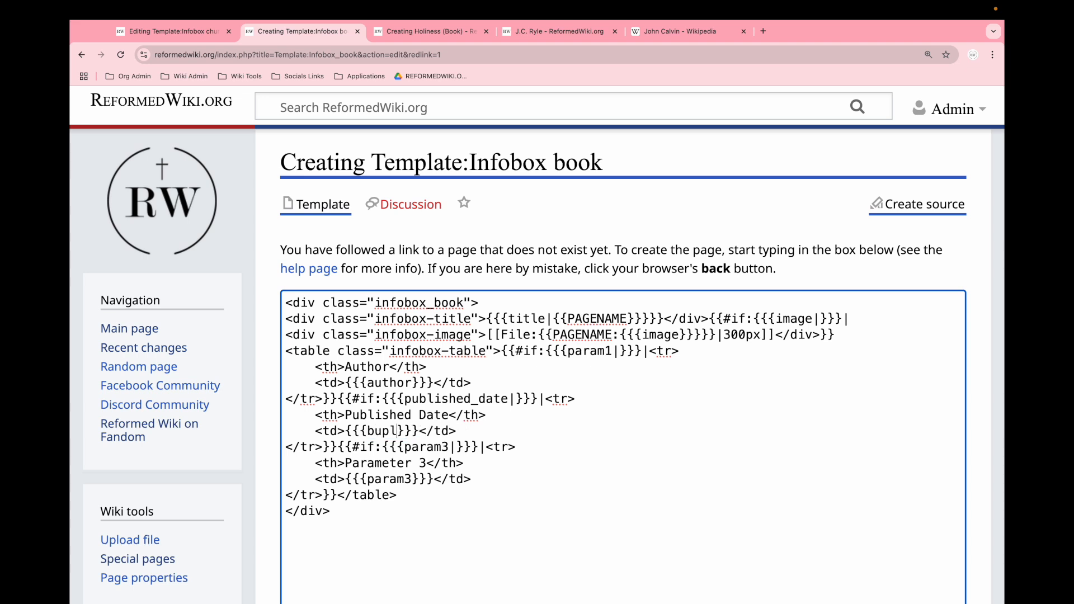
text(ate)
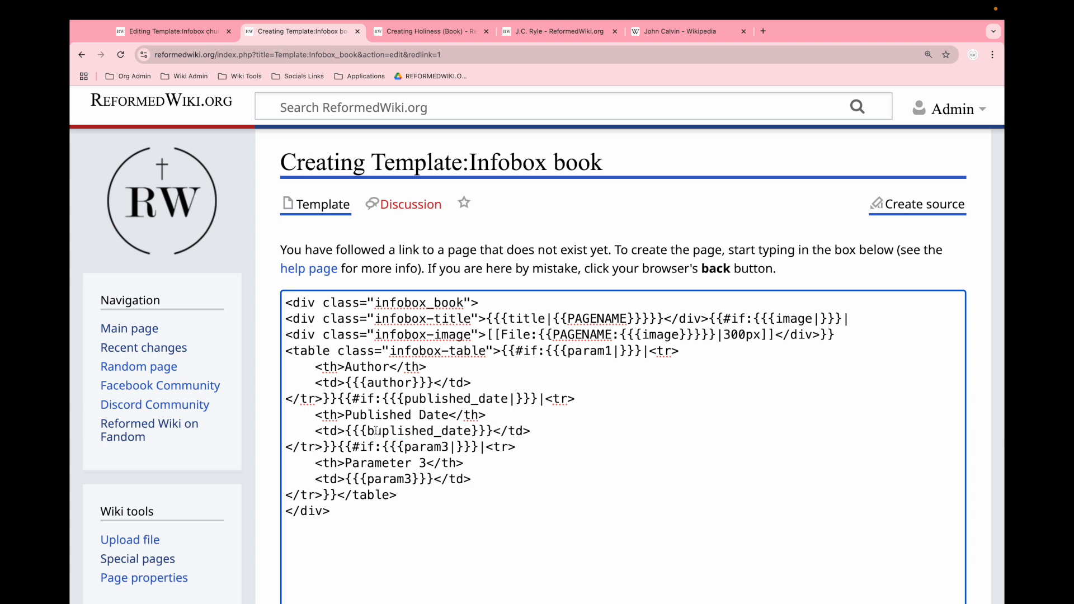
double_click(429, 445)
click(374, 430)
key(BackSpace)
text(pu)
Set the third row's condition variable and heading to Genre, and its cell variable to genre
double_click(434, 448)
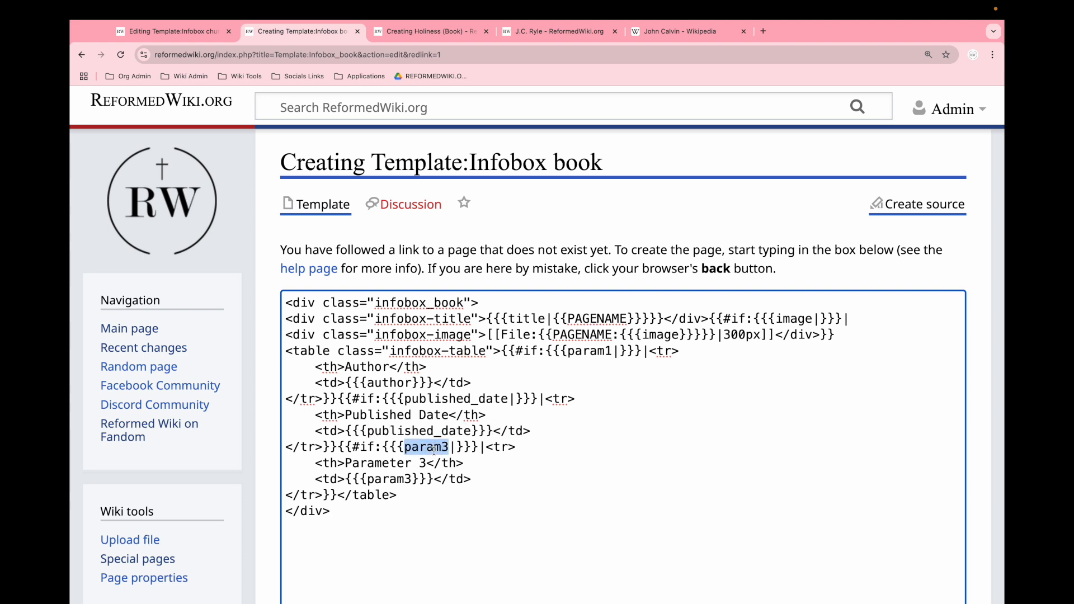
text(Genre)
double_click(390, 464)
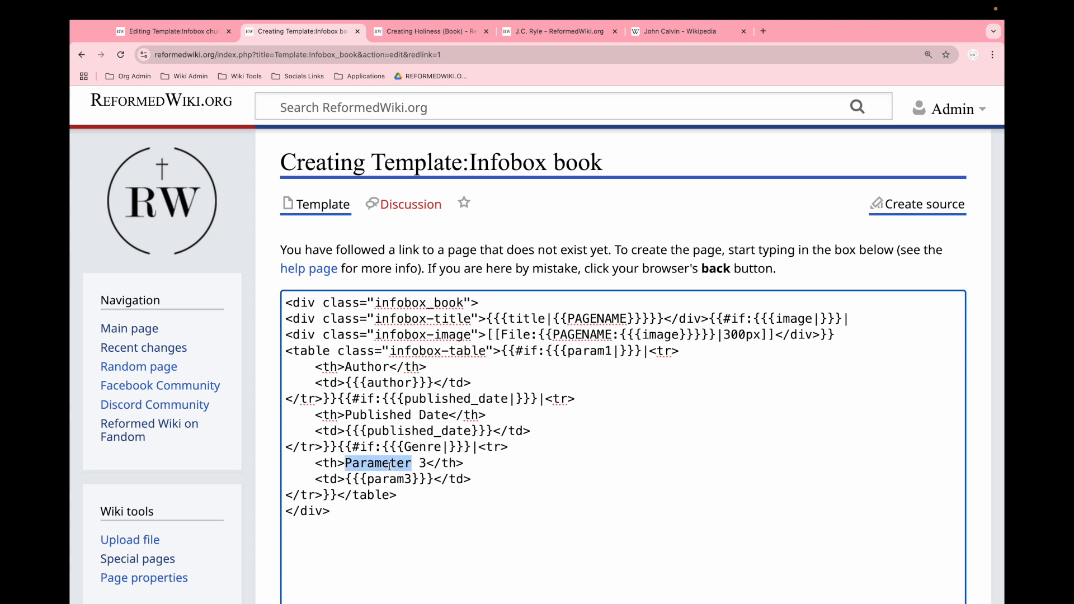
shift+click(426, 463)
click(425, 464)
key(BackSpace)
key(BackSpace)
key(BackSpace)
key(BackSpace)
key(BackSpace)
key(BackSpace)
key(BackSpace)
key(BackSpace)
key(BackSpace)
key(BackSpace)
key(BackSpace)
text(Genre)
double_click(404, 479)
text(grnre)
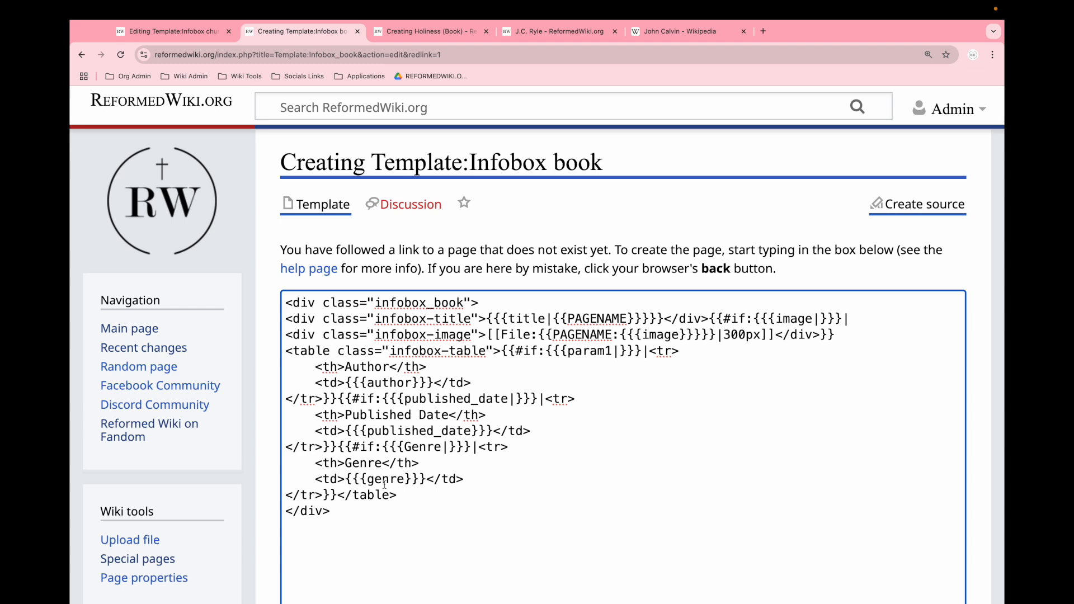
Enter the edit summary "Create Infobox Book" and save the Template:Infobox book page
click(202, 35)
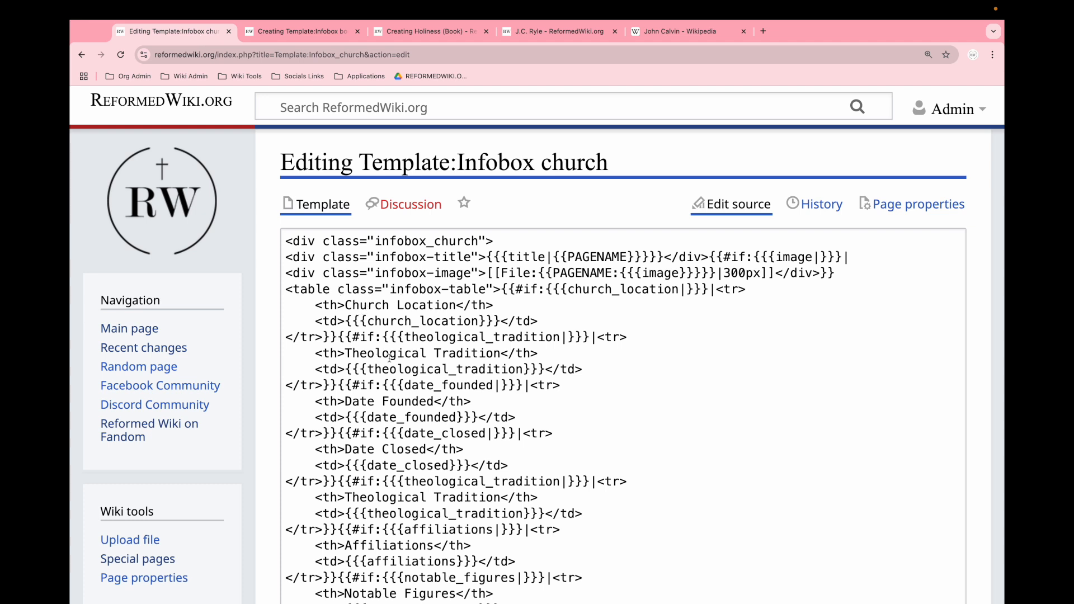
click(302, 37)
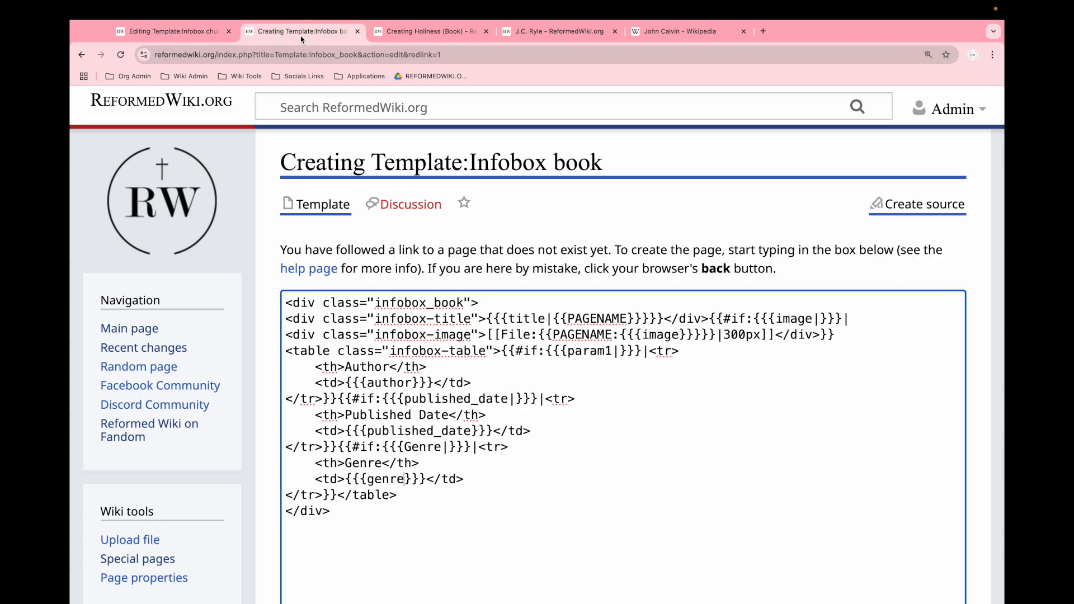
scroll(413, 320, down, 5)
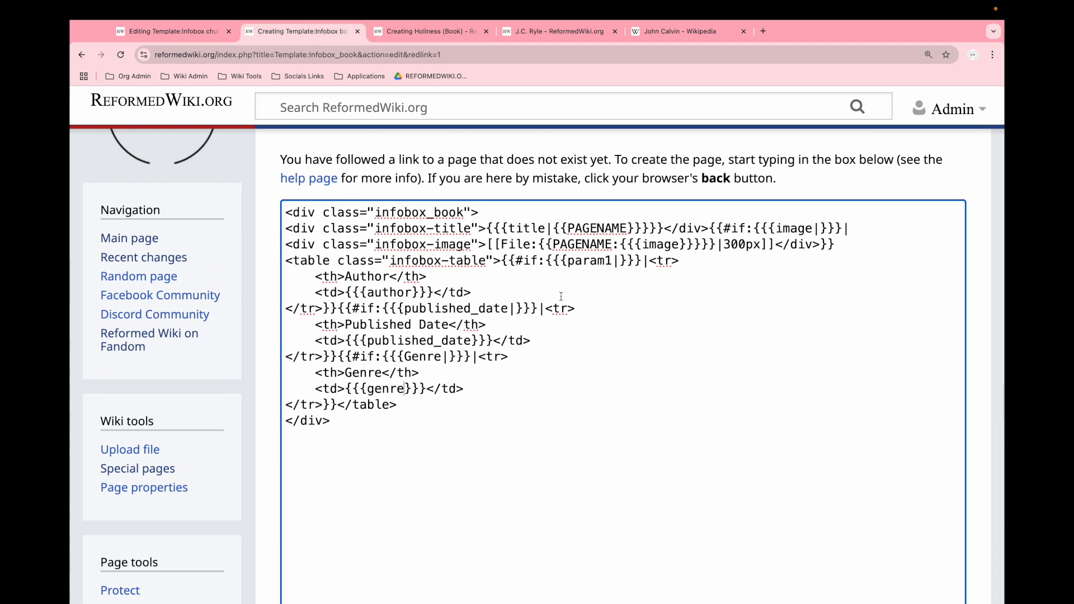
click(380, 482)
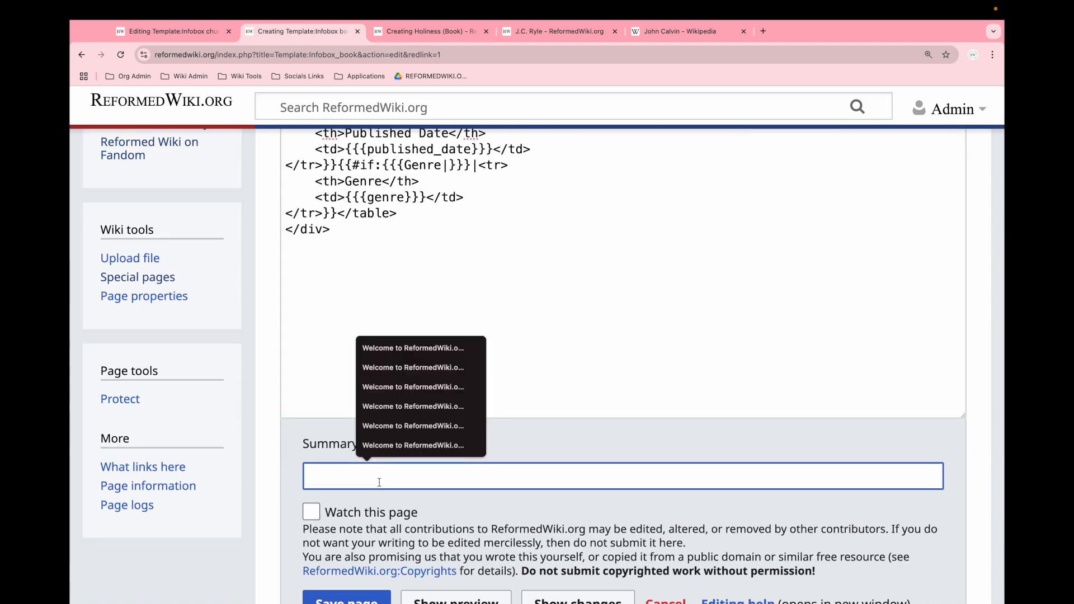
text(Create Infobox Book)
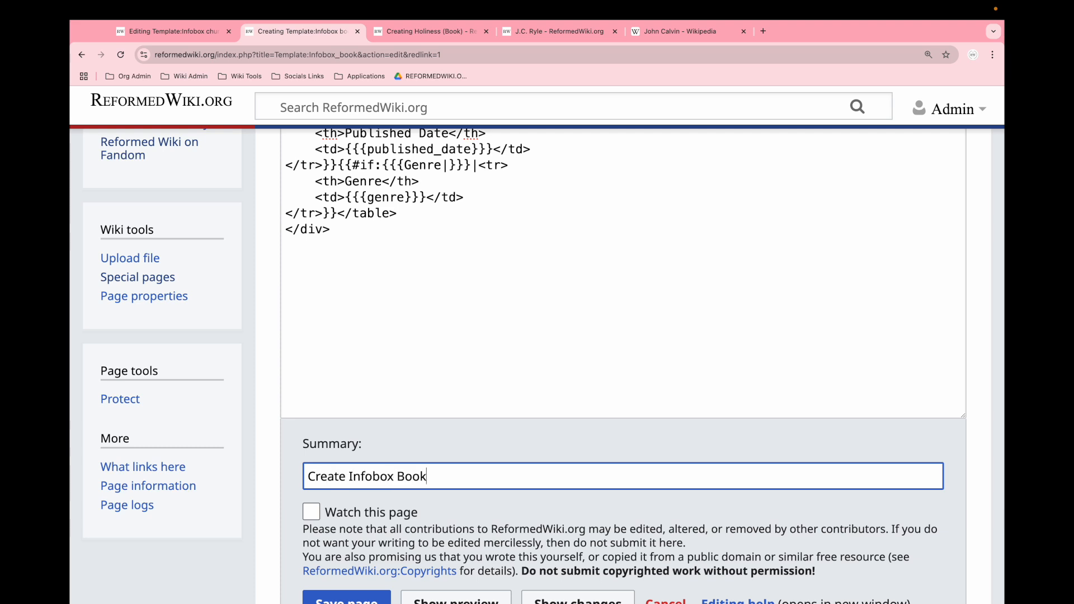
scroll(357, 514, down, 3)
click(355, 511)
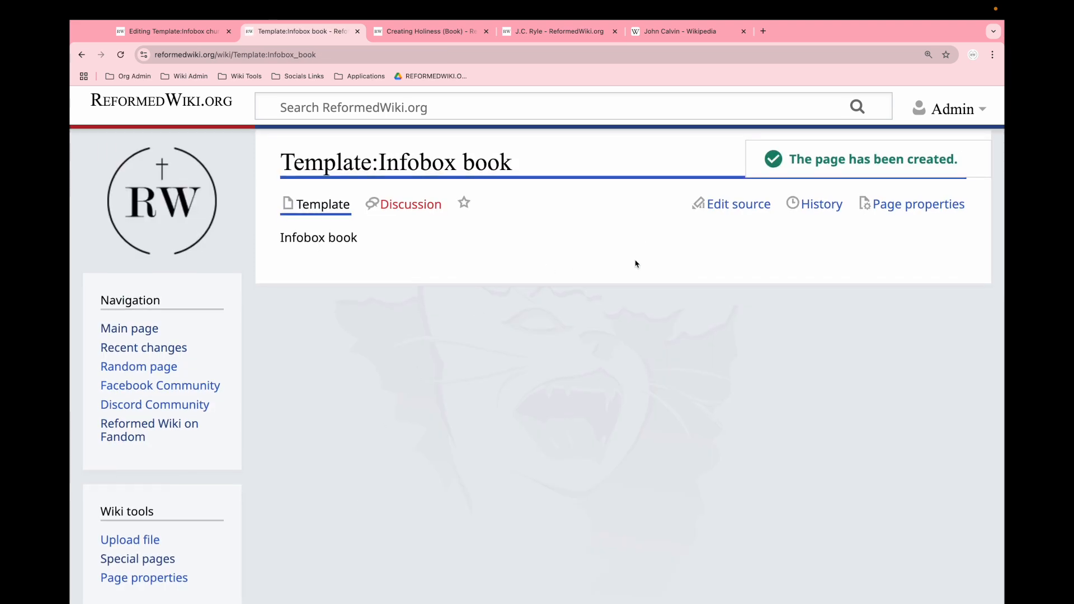
Switch to the INFOBOX TEMPLATE document in TextEdit and look over its CSS section
key(ctrl+Left)
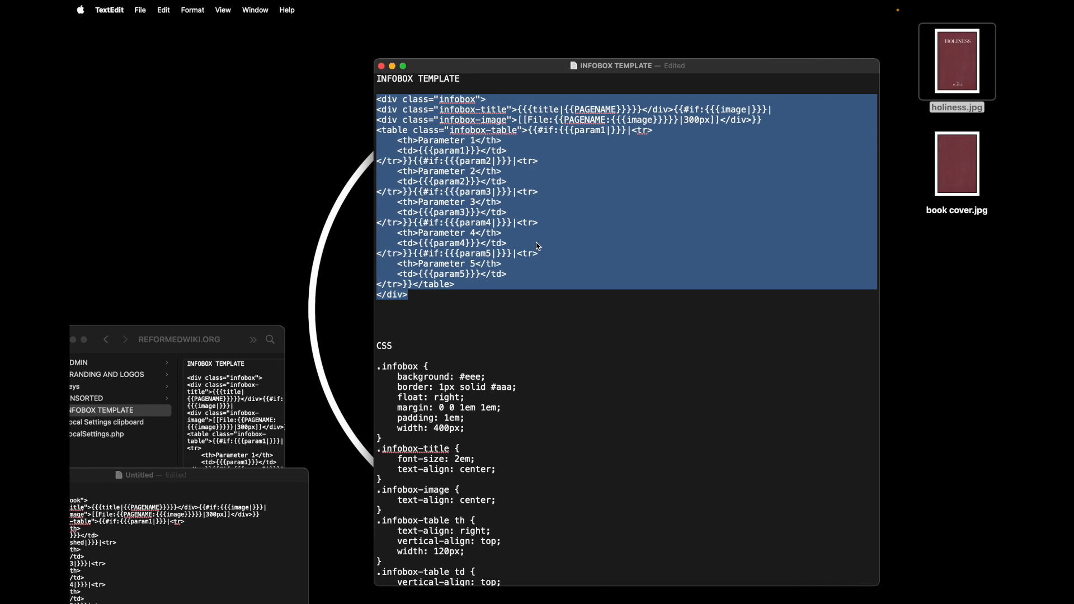
scroll(542, 385, down, 4)
click(529, 396)
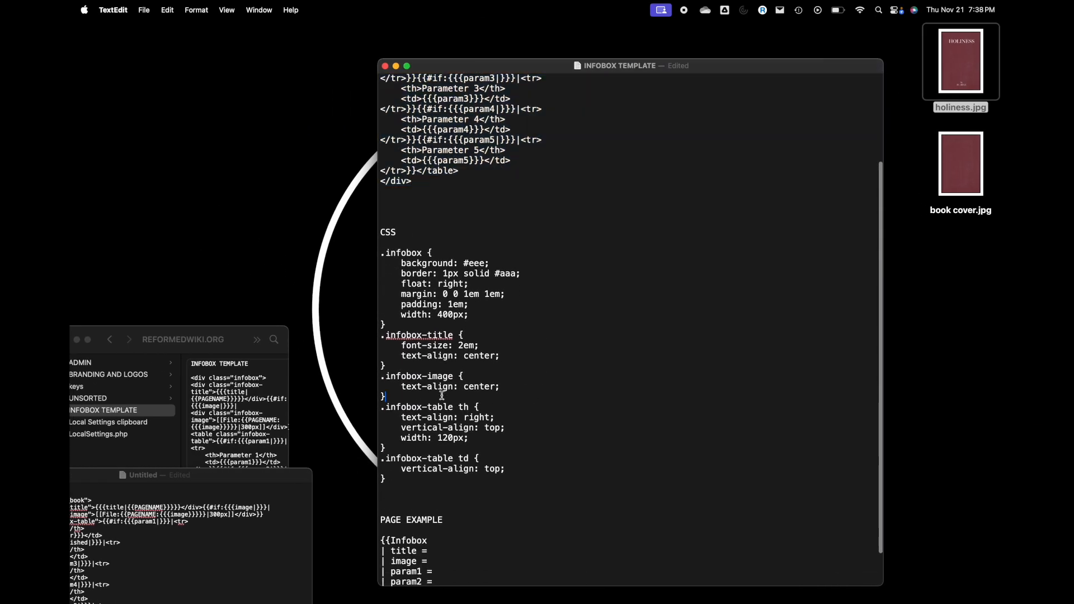
key(ctrl+Right)
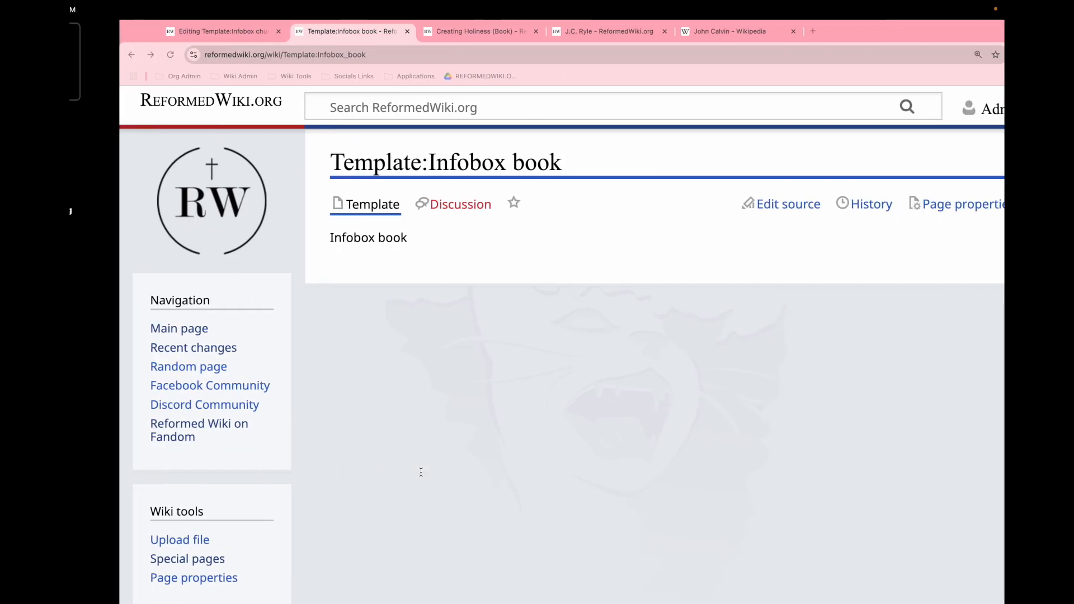
Go to the template's stylesheet subpage by adding /styles.css to the Template:Infobox_book address
click(335, 47)
click(560, 52)
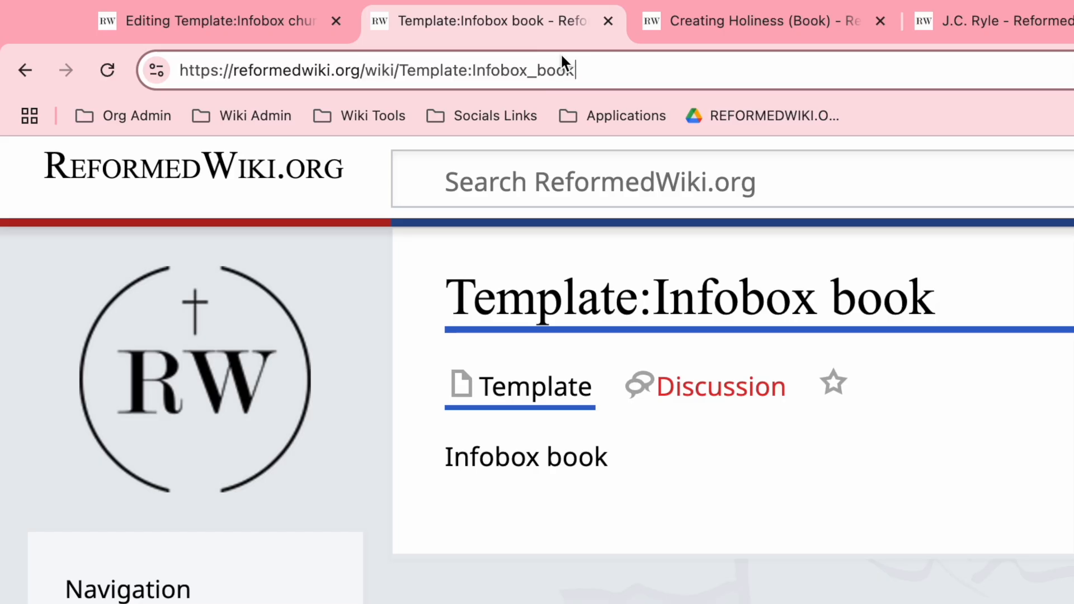
text(/sty)
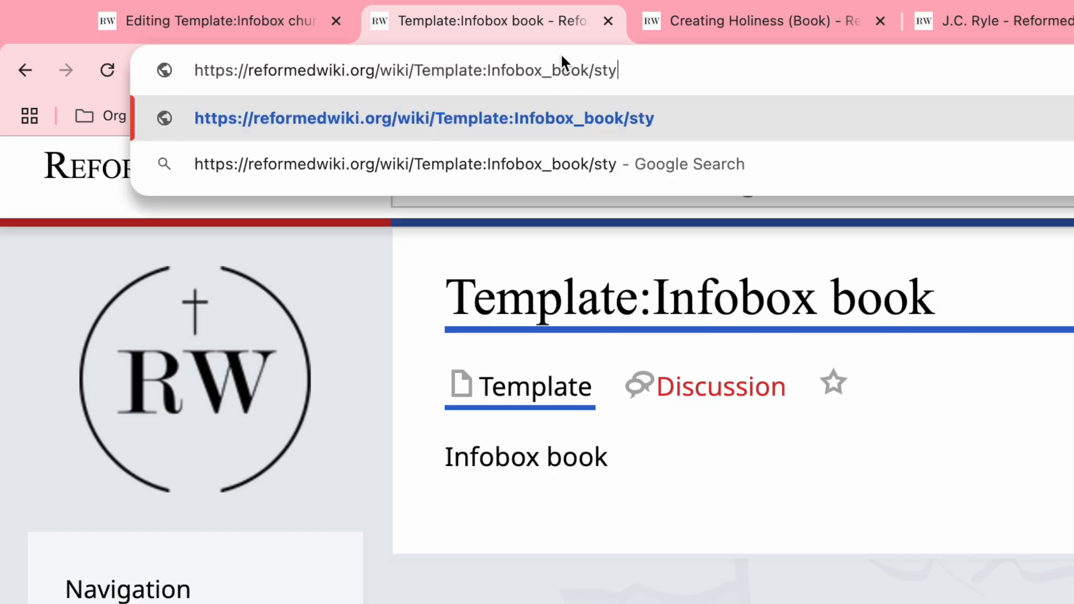
text(les.css)
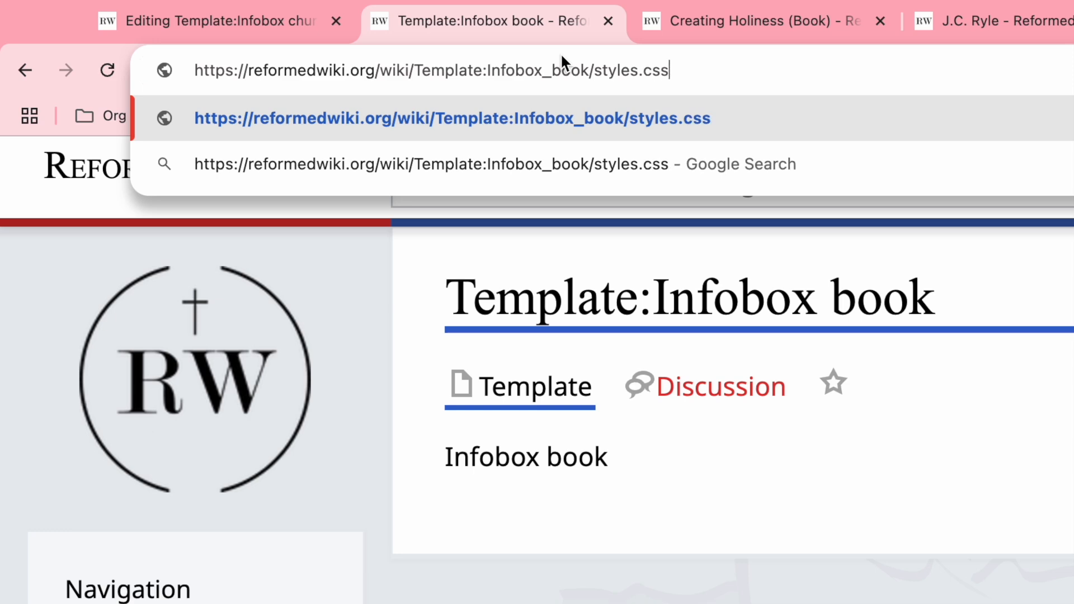
key(Return)
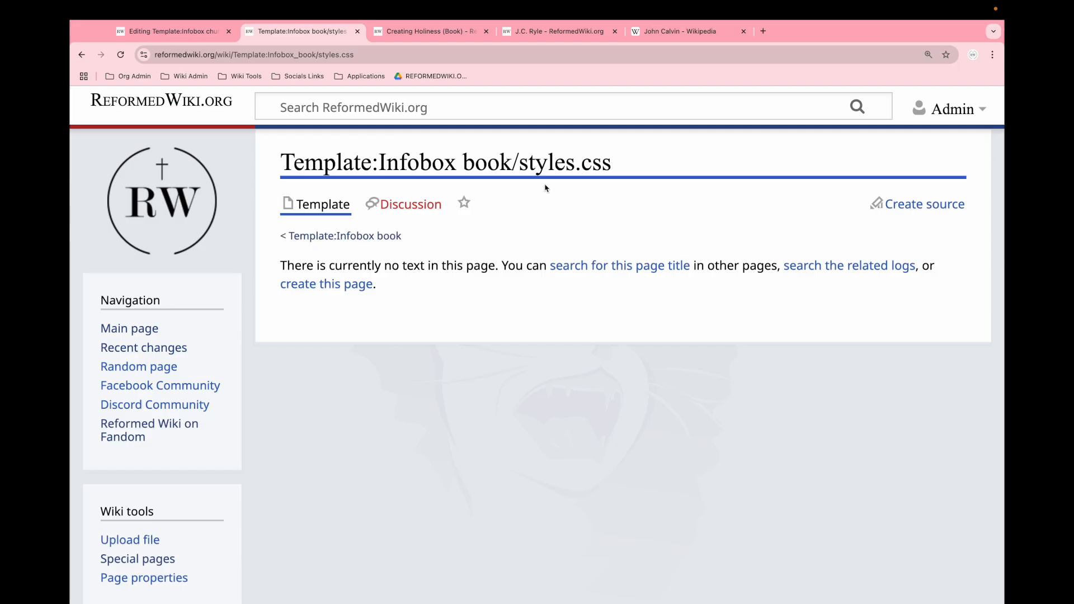
Start creating the source of the Template:Infobox book/styles.css page
drag(616, 165, 522, 168)
click(522, 168)
click(913, 205)
click(612, 345)
scroll(613, 345, down, 1)
scroll(612, 345, up, 1)
scroll(613, 345, up, 1)
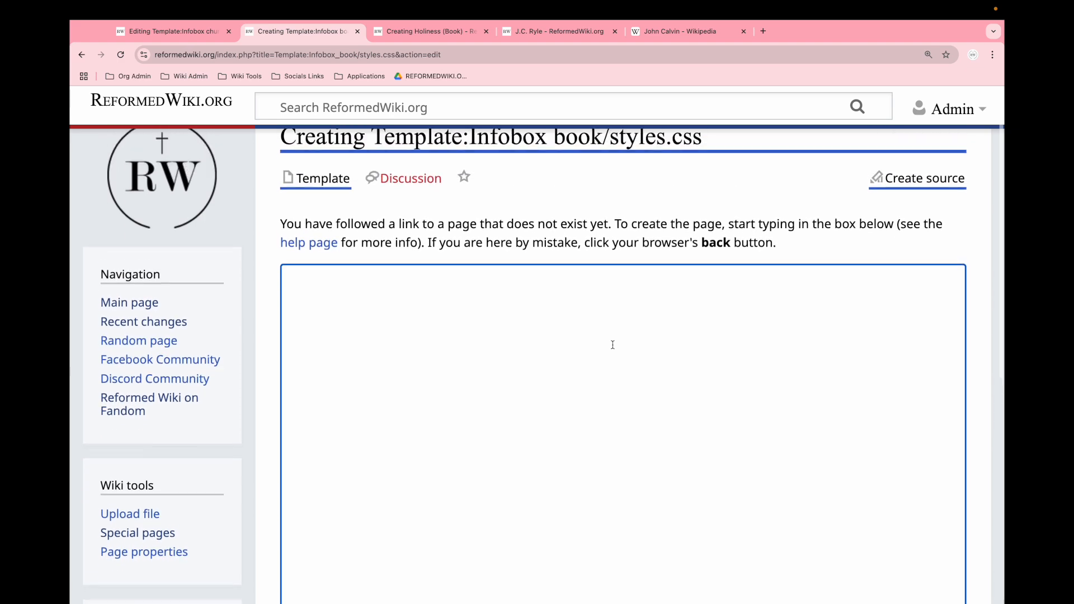
Copy all the CSS rules from the INFOBOX TEMPLATE document in TextEdit and paste them into the styles.css page source
key(ctrl+Left)
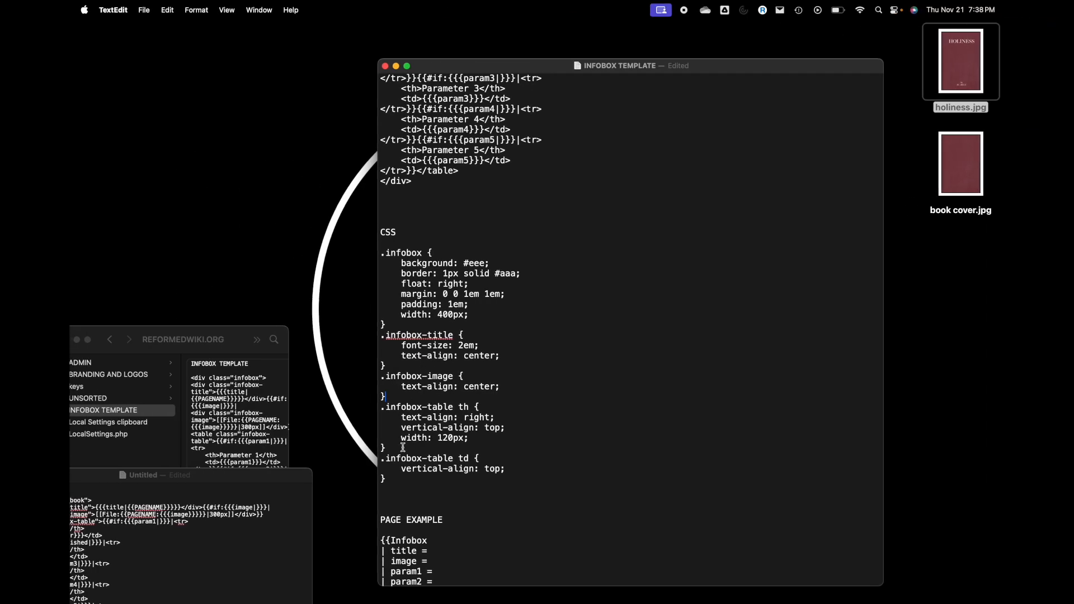
drag(385, 479, 363, 252)
key(super+c)
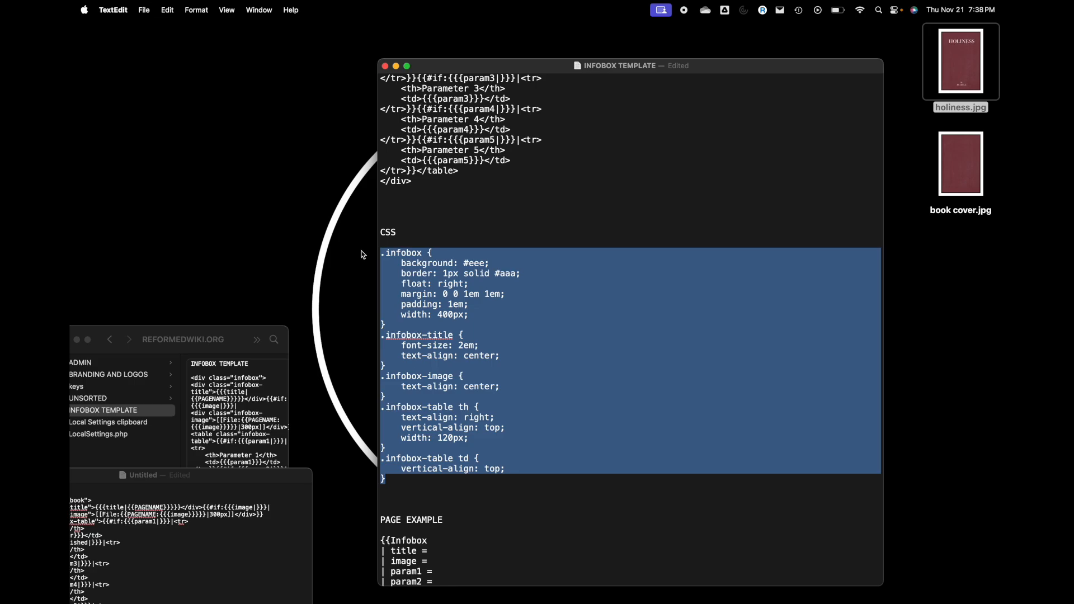
key(ctrl+Right)
key(super+v)
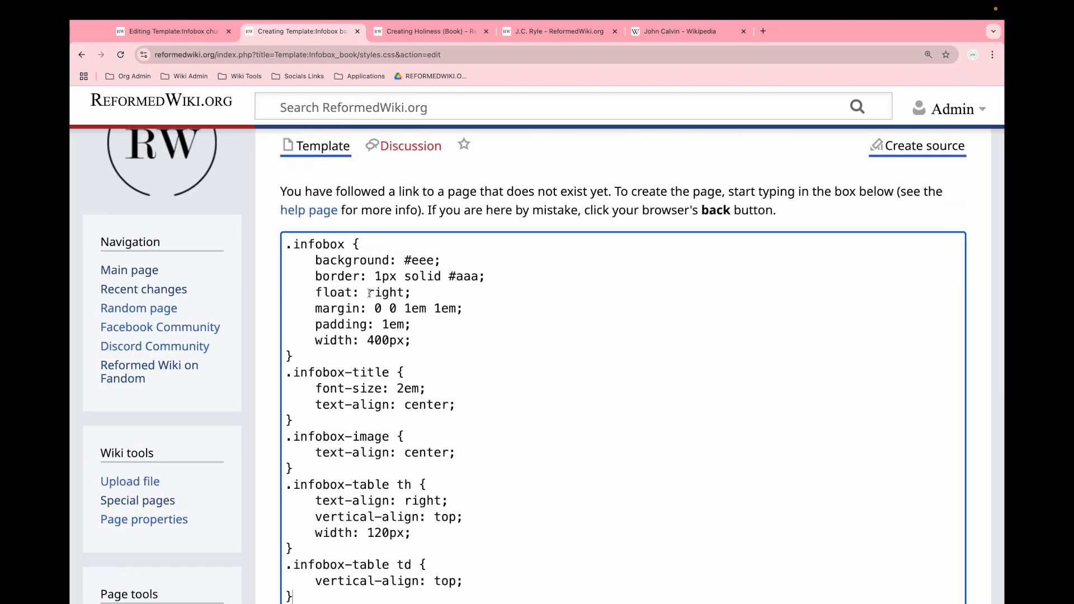
Rename the first CSS selector from .infobox to .infobox_book
click(345, 244)
text(_book)
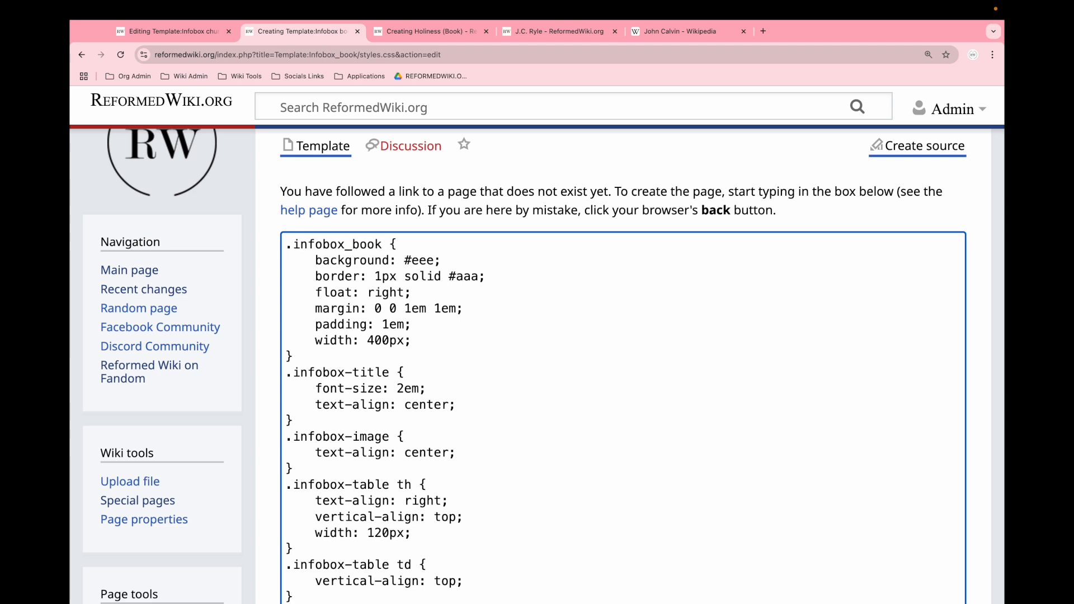
drag(381, 243, 294, 244)
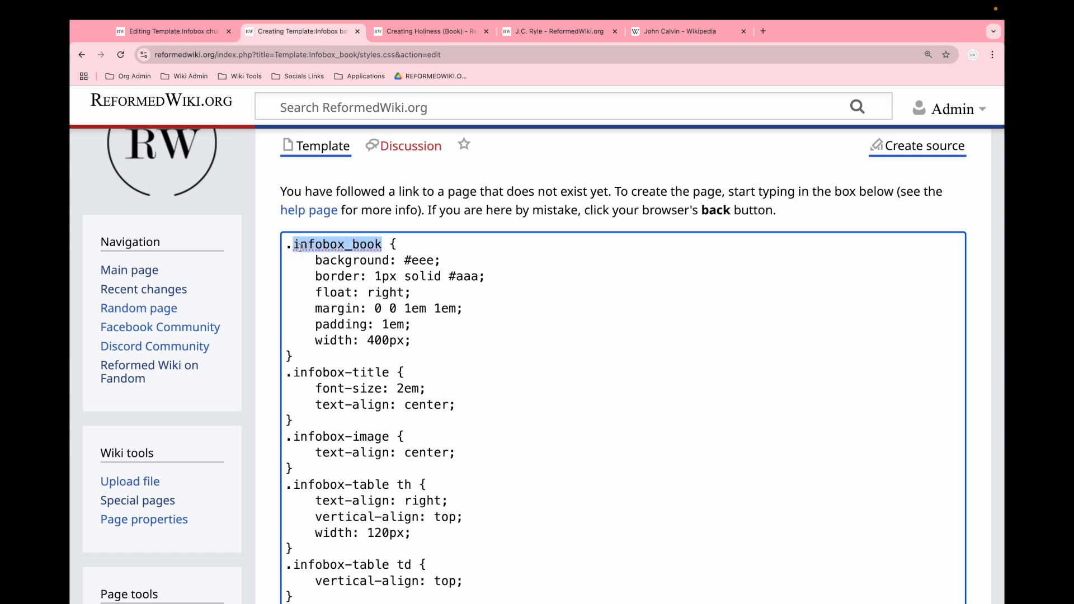
click(335, 247)
drag(344, 246, 382, 246)
click(383, 244)
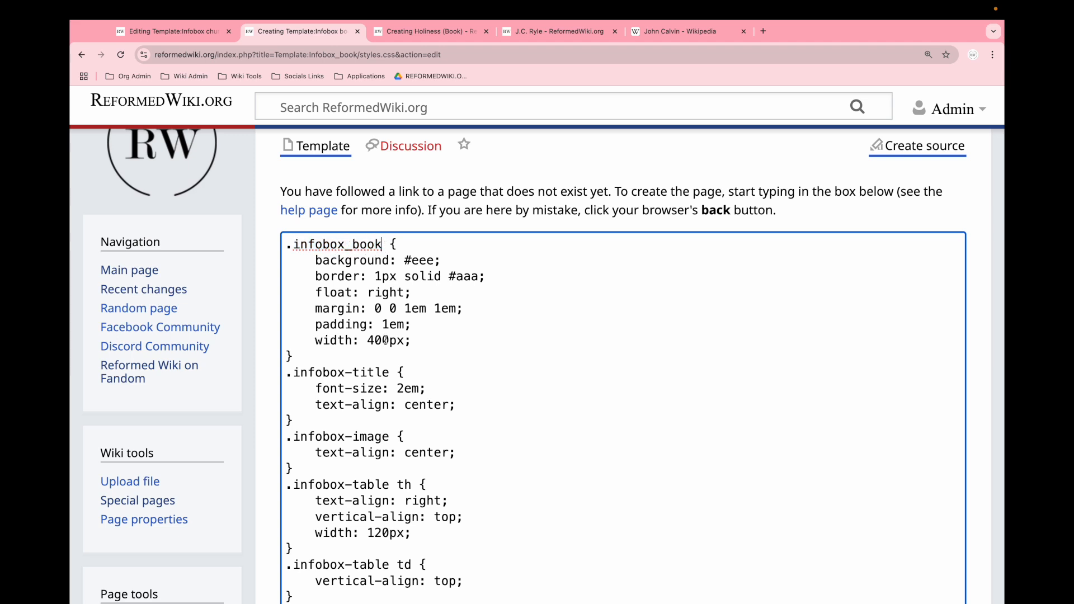
Save the styles.css page without an edit summary and return to the parent Template:Infobox book page
scroll(386, 370, down, 3)
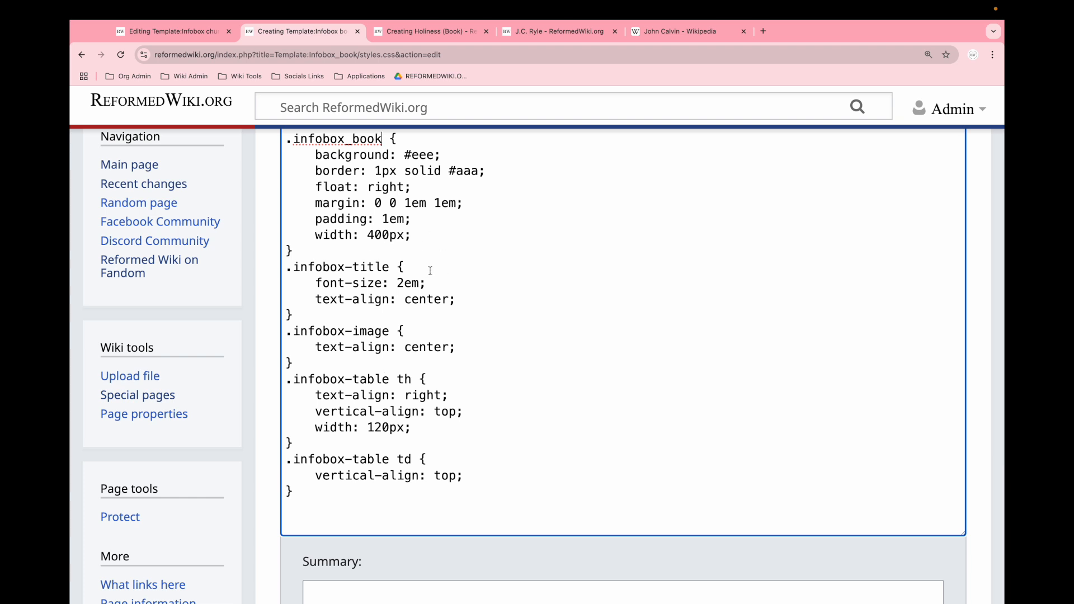
scroll(429, 270, up, 2)
scroll(429, 270, down, 5)
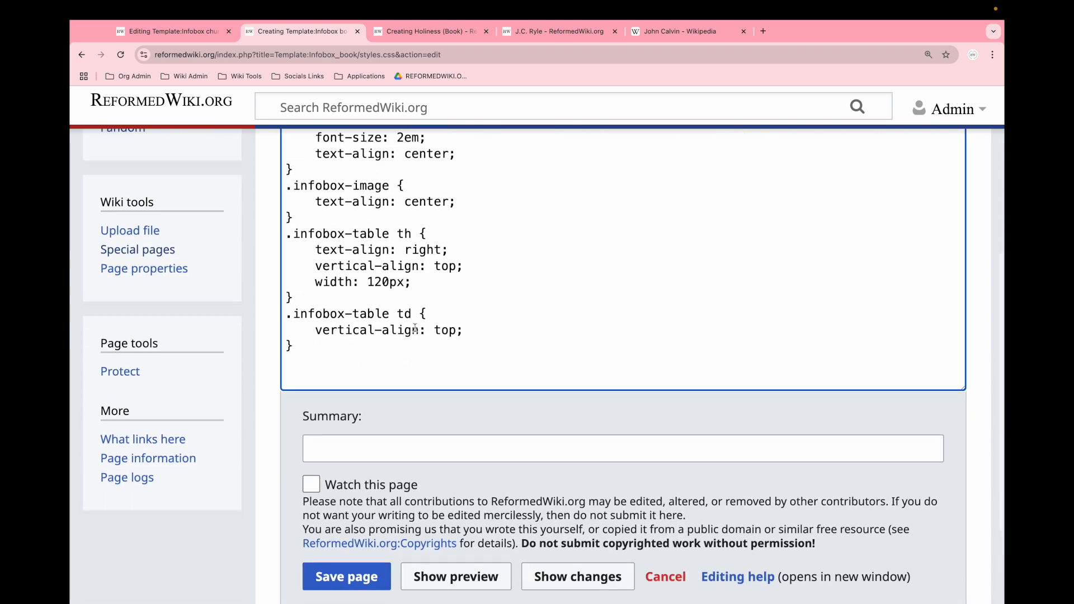
click(365, 575)
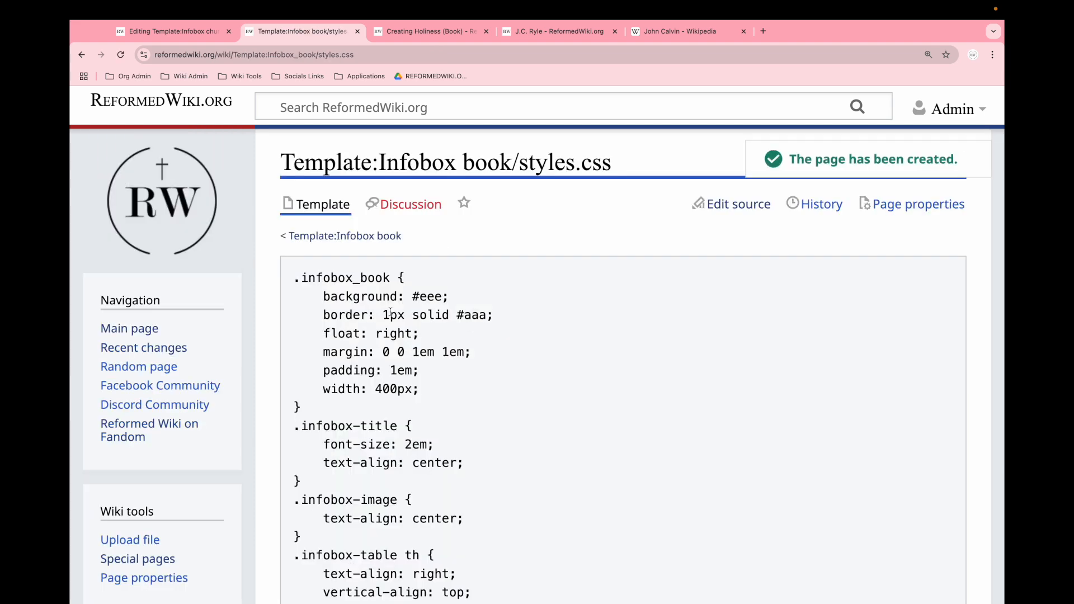
click(357, 237)
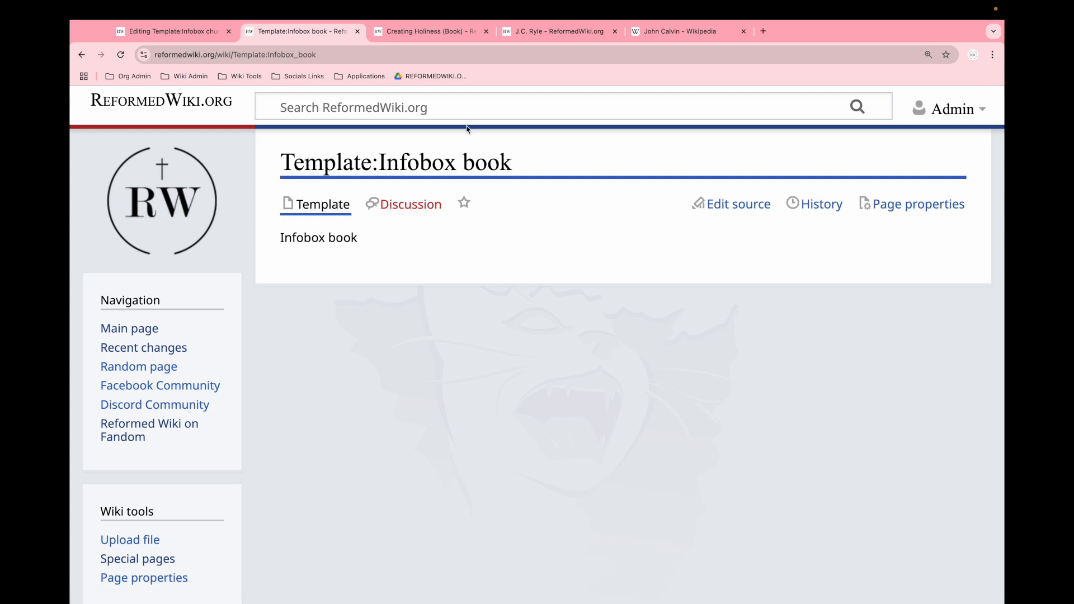
Review the draft text of the Holiness (Book) page, including its Introduction section
click(456, 35)
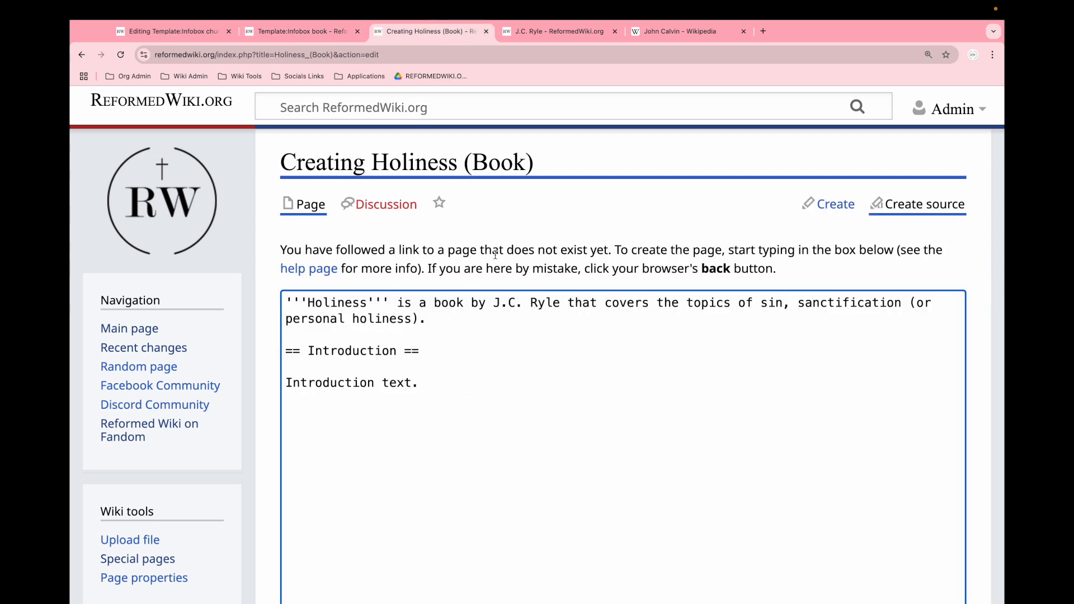
scroll(495, 254, down, 3)
scroll(494, 254, up, 3)
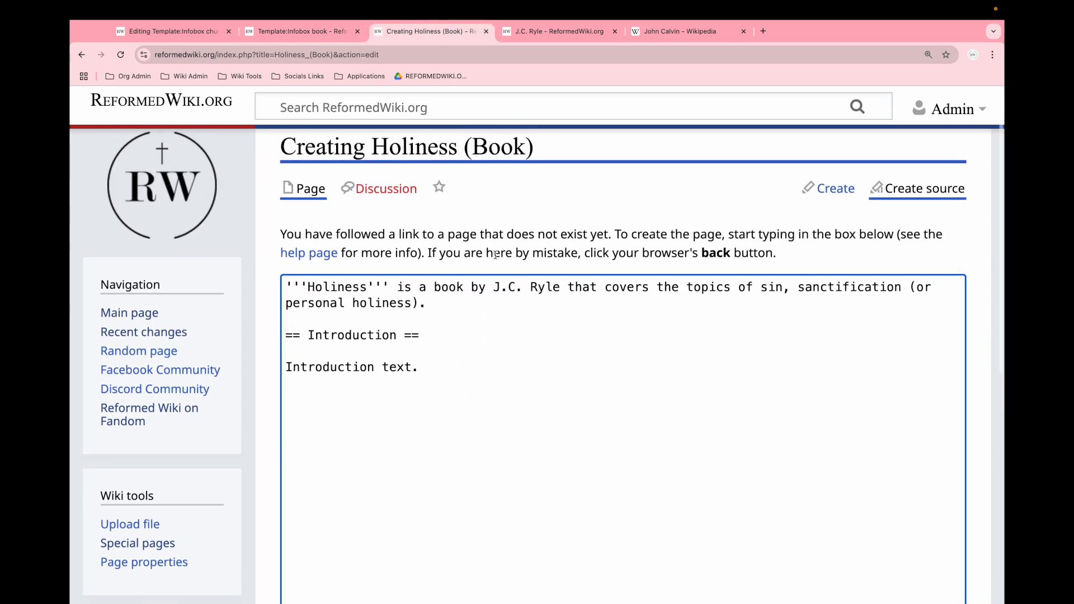
drag(427, 372, 292, 328)
click(423, 372)
drag(430, 371, 288, 339)
click(350, 347)
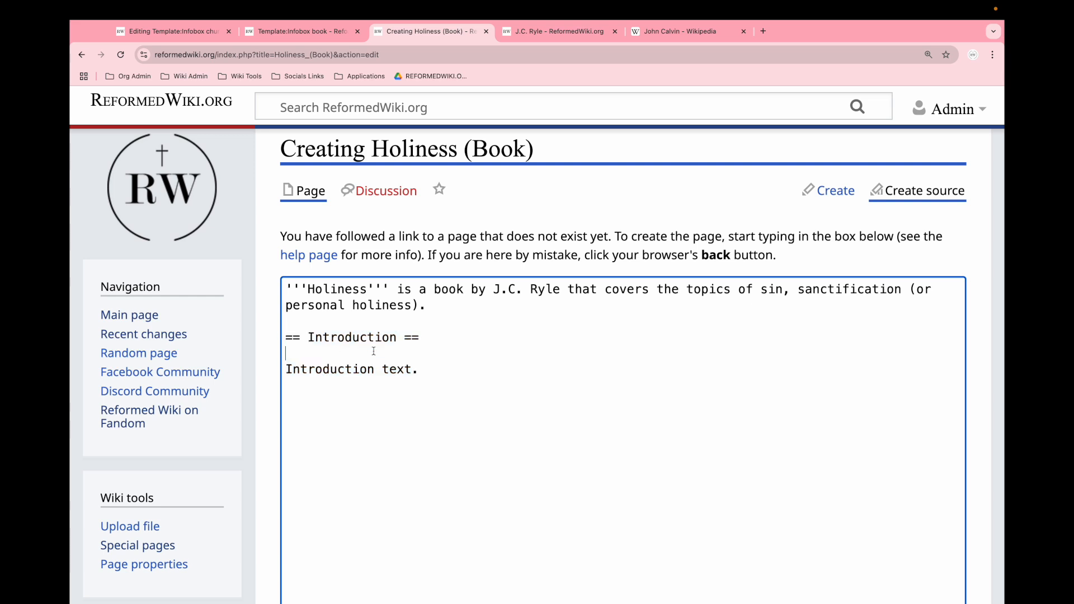
drag(424, 369, 290, 350)
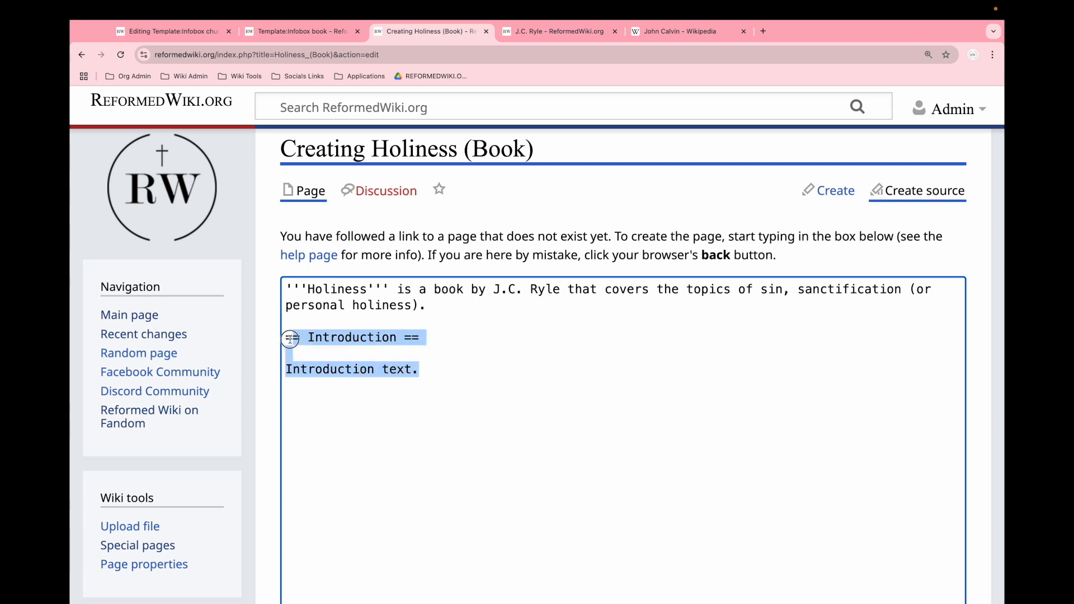
click(330, 369)
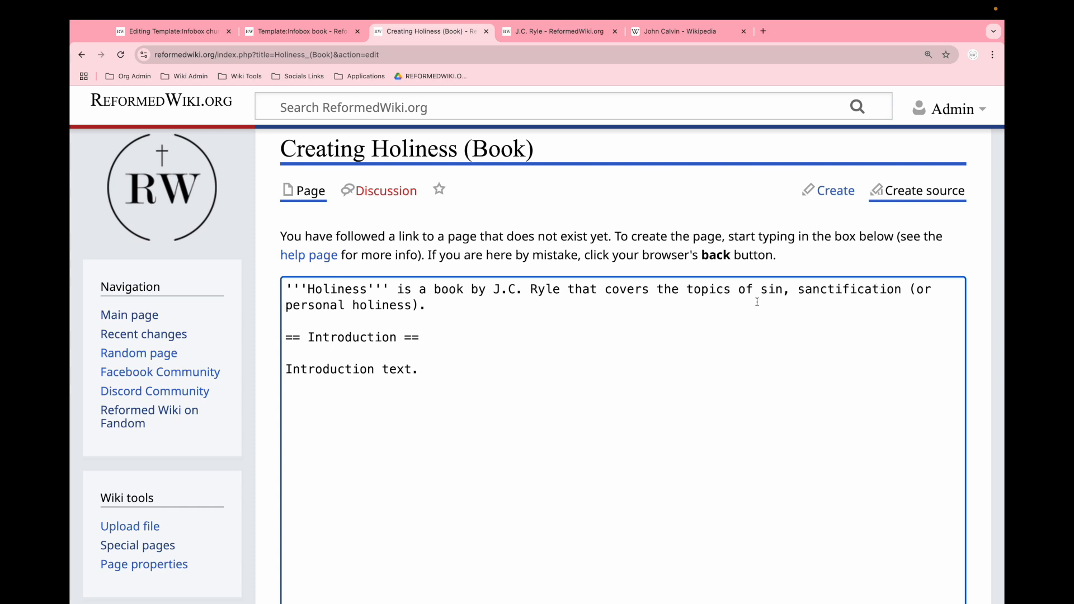
Add ", and other things" to the end of the opening sentence and save the Holiness (Book) page
key(BackSpace)
text(, and other things)
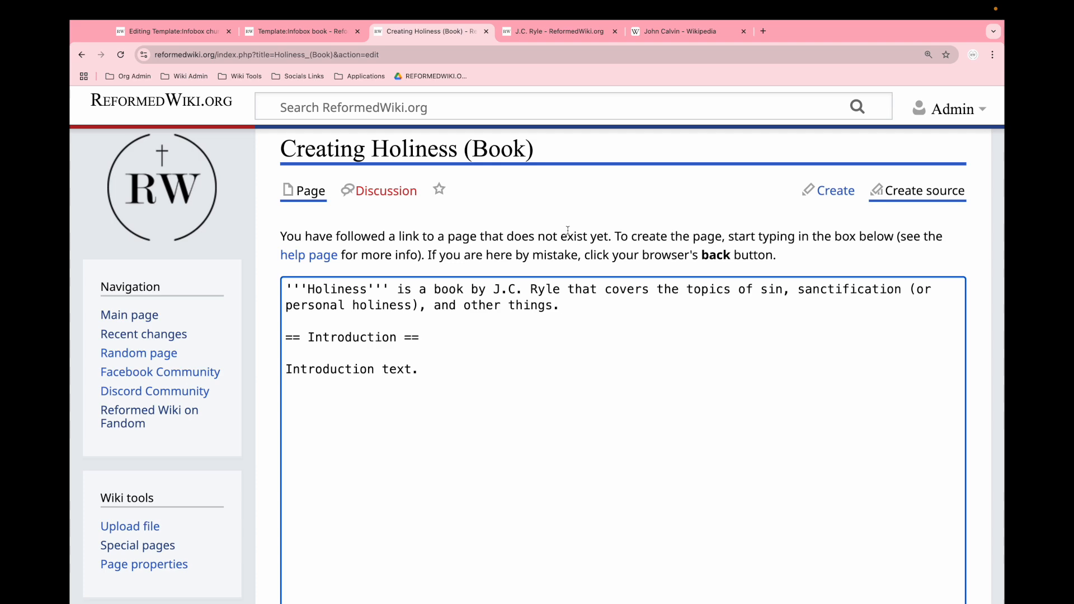
scroll(567, 230, down, 9)
click(364, 450)
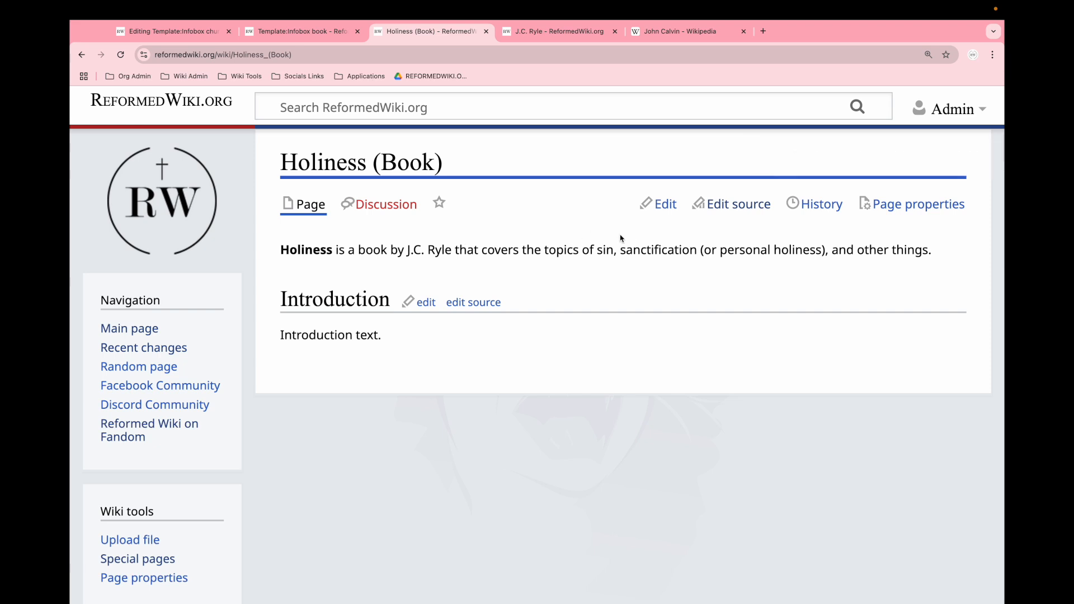
Open the Holiness (Book) page source for editing and copy the whole PAGE EXAMPLE infobox block from the INFOBOX TEMPLATE document in TextEdit
click(733, 204)
key(ctrl+Left)
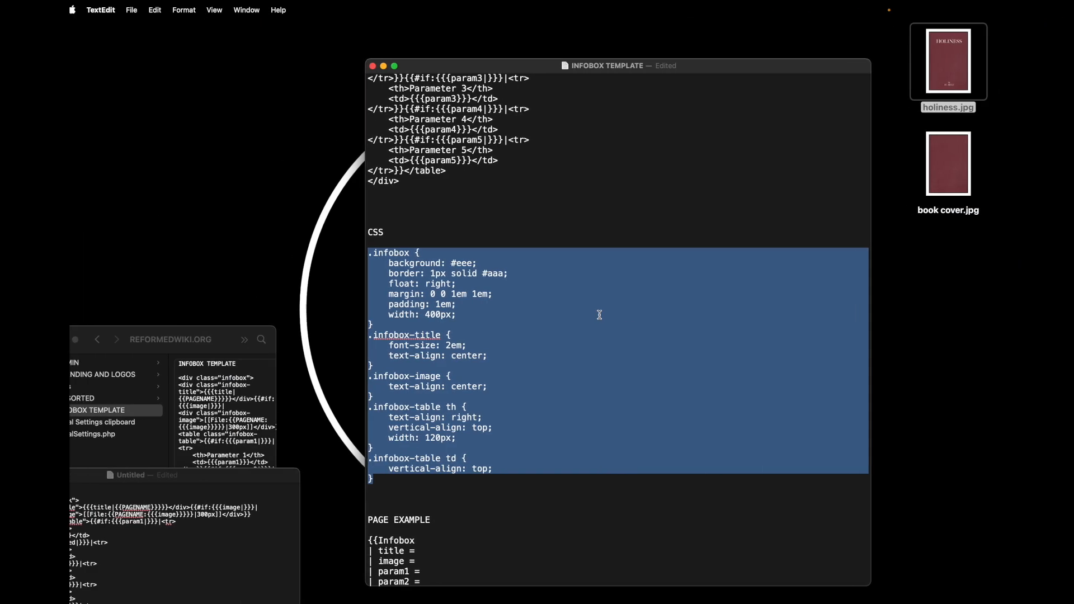
scroll(409, 523, down, 3)
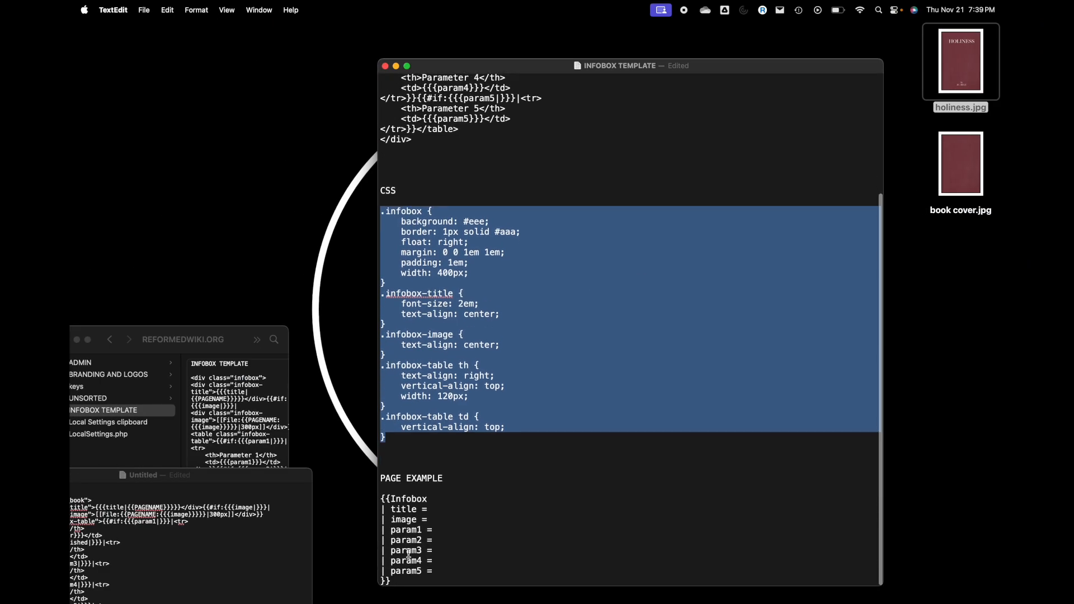
drag(391, 581, 367, 499)
key(super+c)
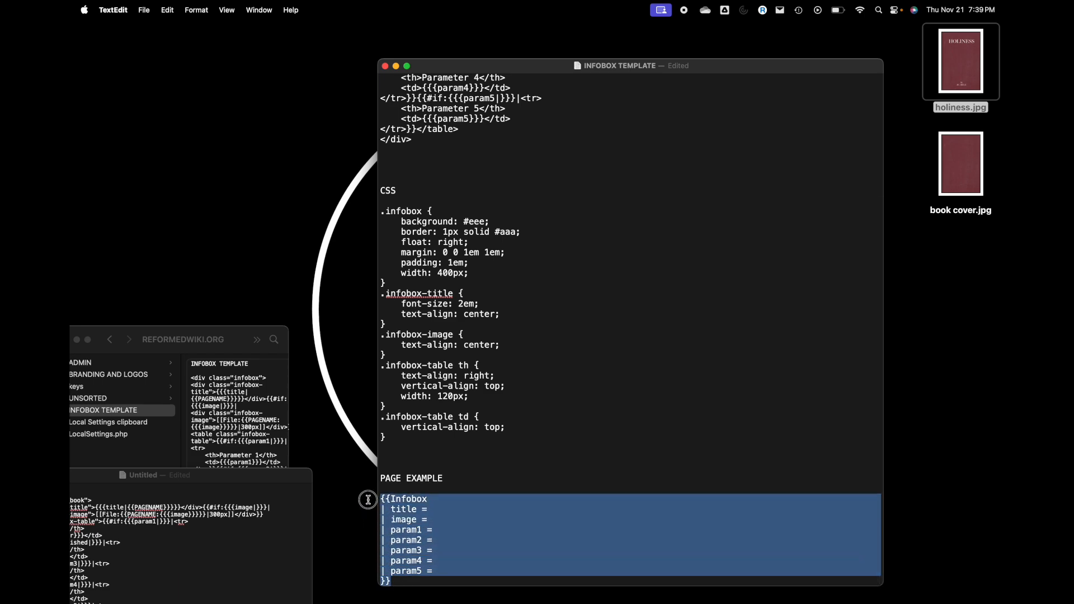
Switch back to the browser and paste the infobox block above the opening sentence in the Holiness (Book) source
key(ctrl+Right)
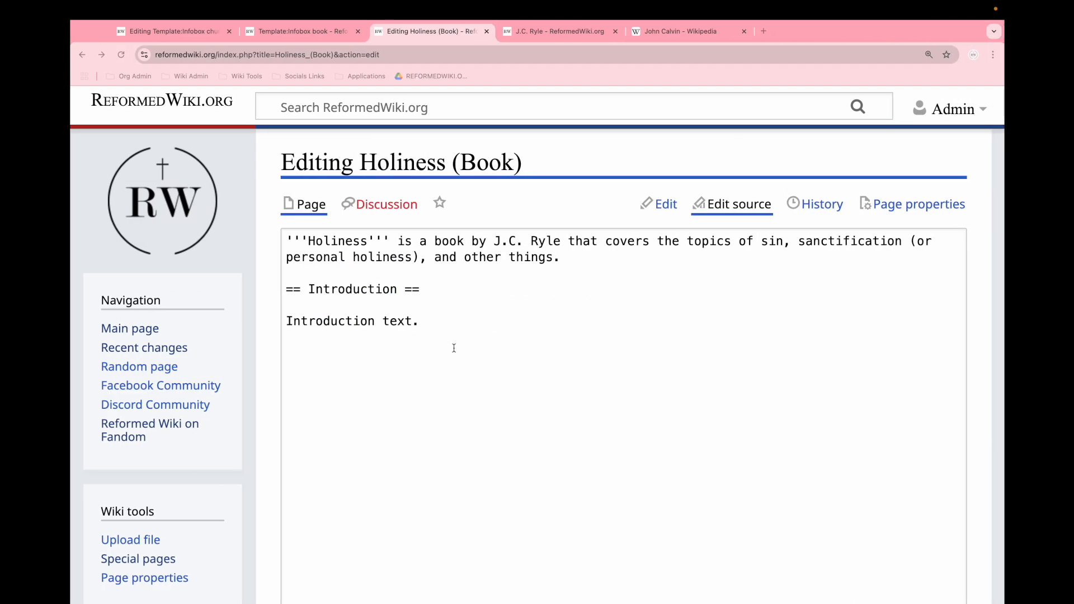
click(348, 246)
key(super+a)
key(Left)
key(Return)
key(Return)
key(super+v)
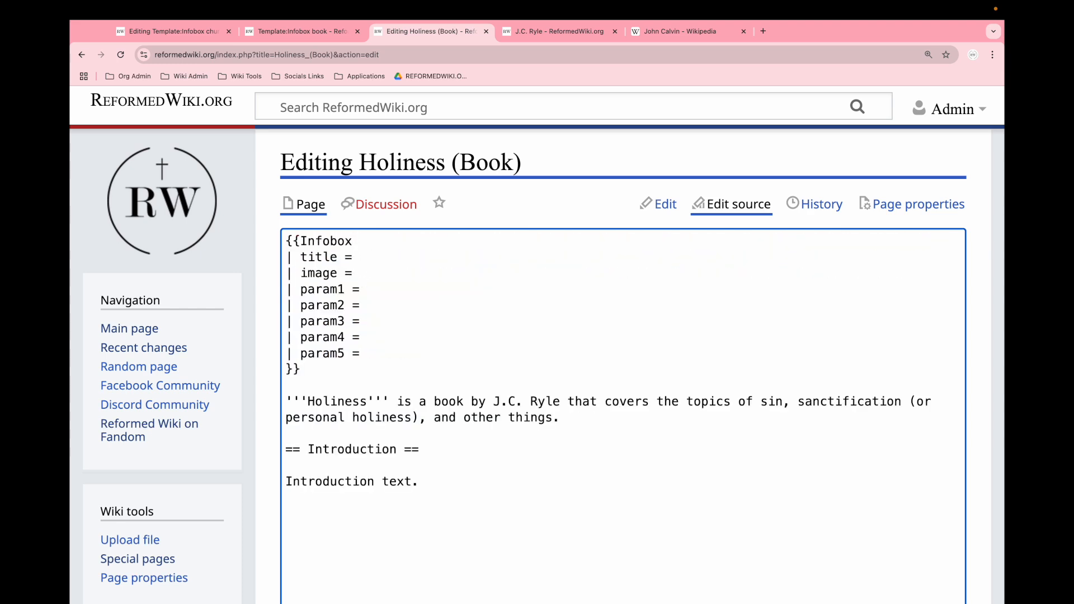
Change the pasted template call to Infobox_book and compare it with the title of the book infobox template page
text(book)
drag(389, 241, 302, 235)
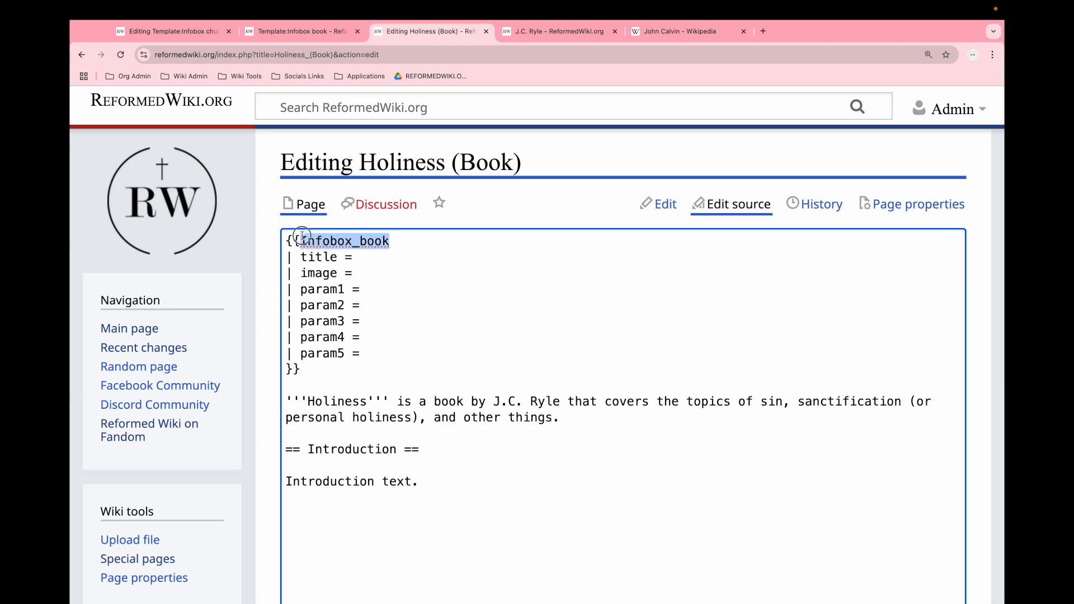
click(313, 31)
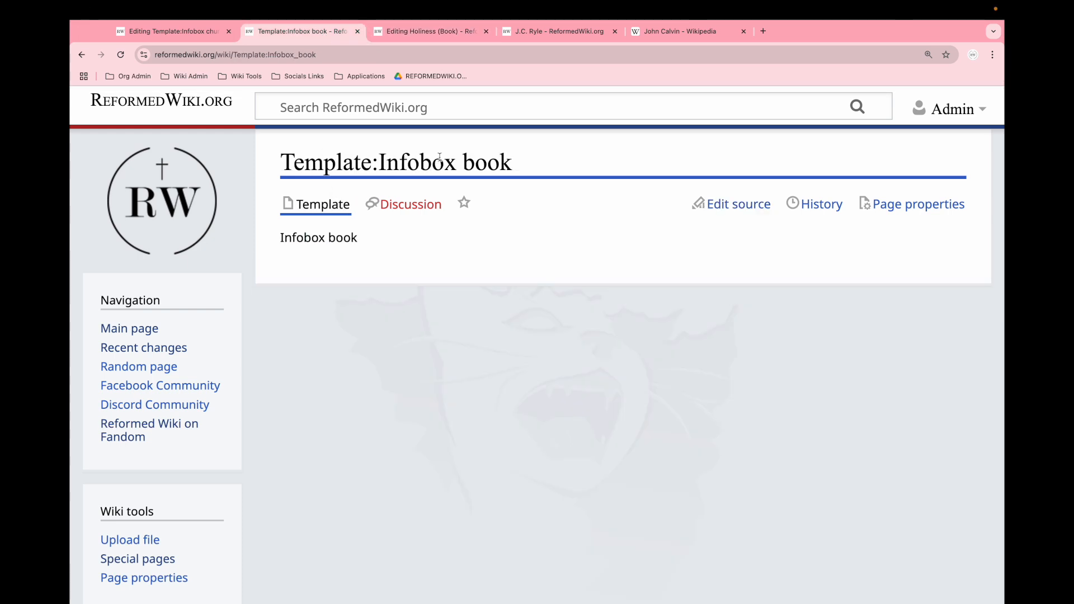
click(409, 34)
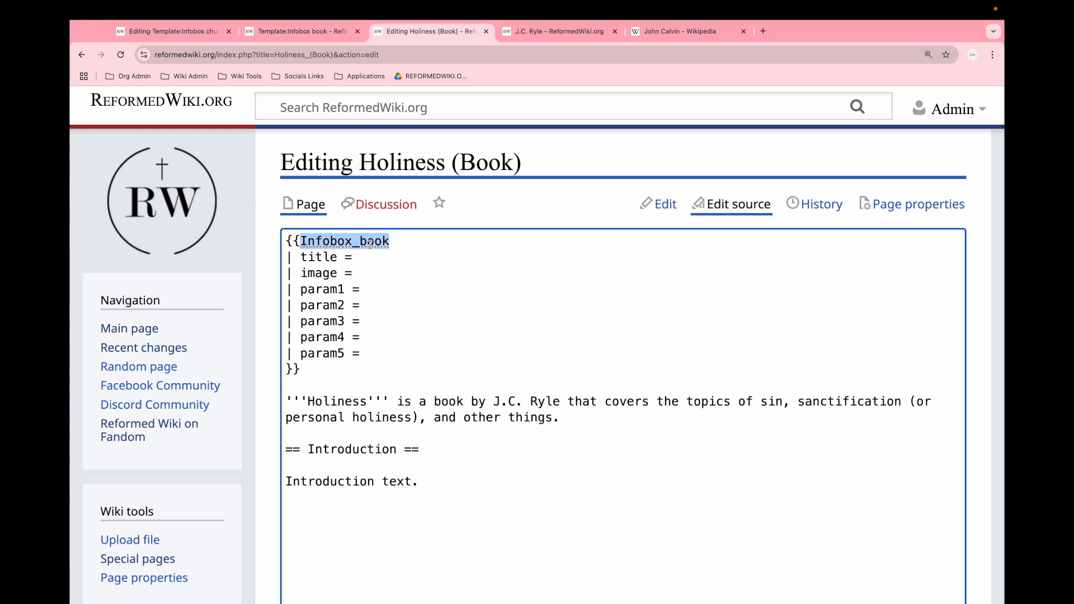
text(Church)
key(super+z)
click(406, 243)
click(394, 257)
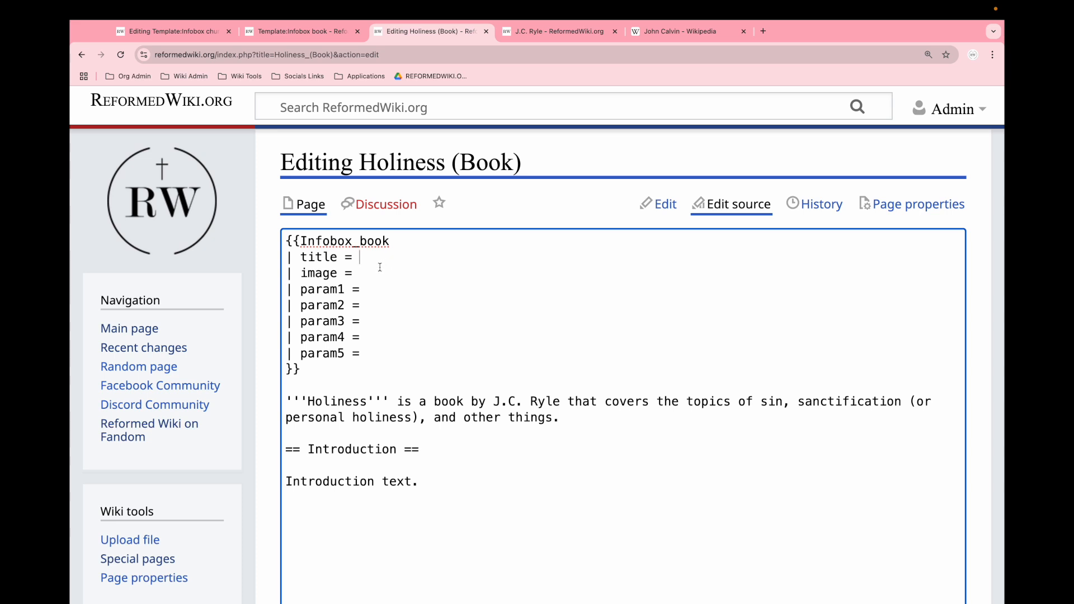
Delete the title, param4 and param5 lines from the infobox block
drag(366, 257, 269, 260)
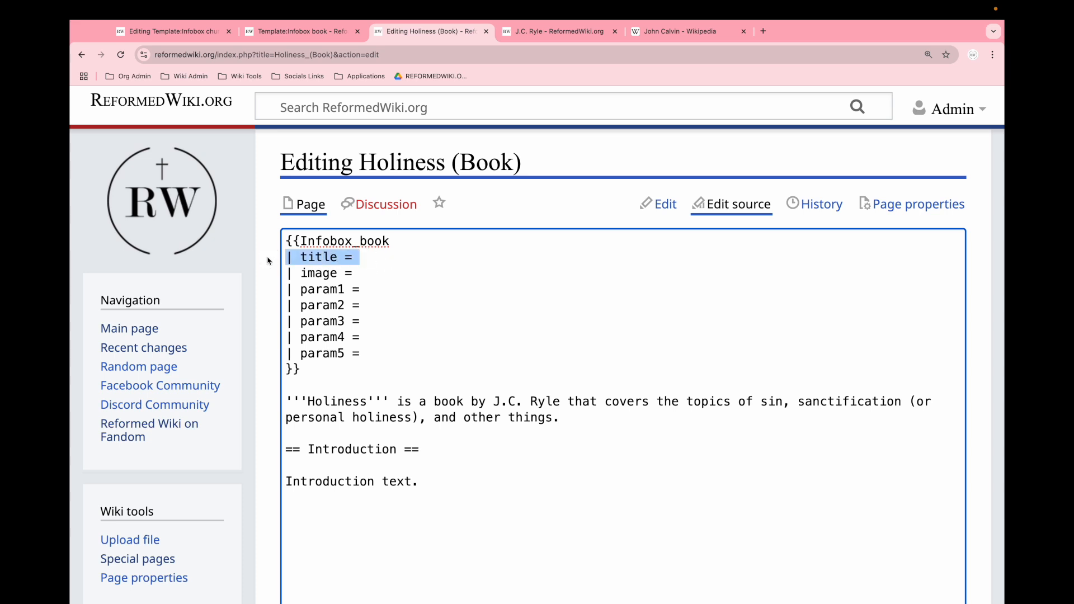
key(BackSpace)
key(BackSpace)
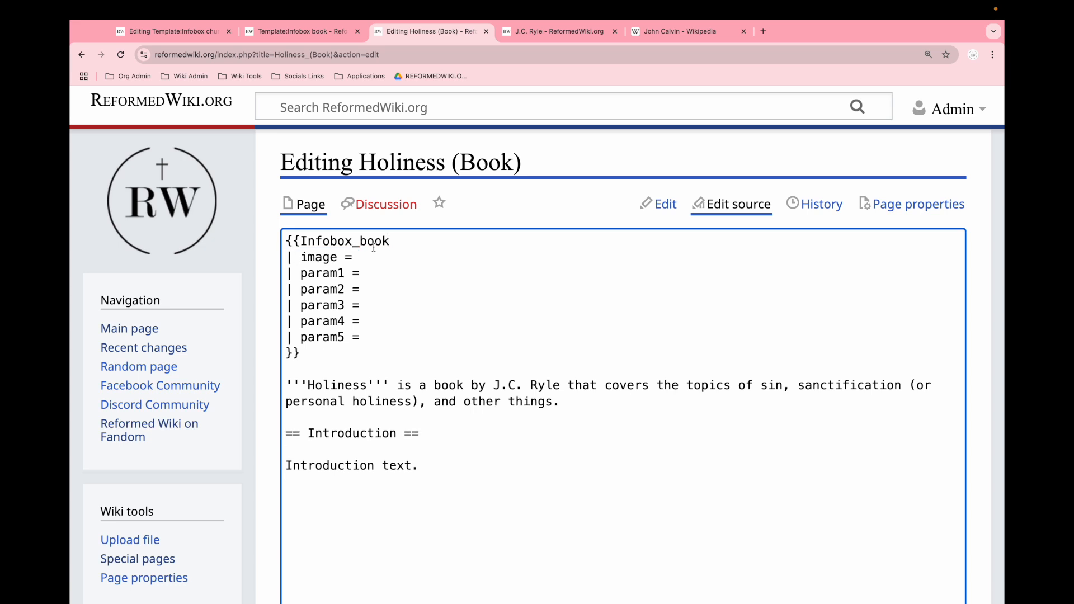
drag(381, 258, 271, 259)
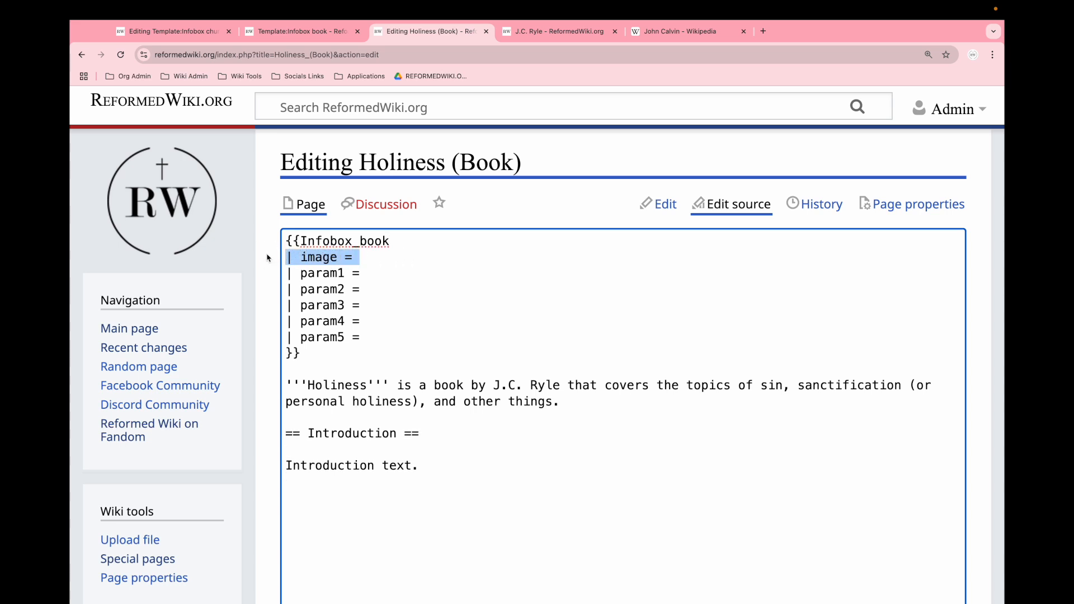
click(369, 258)
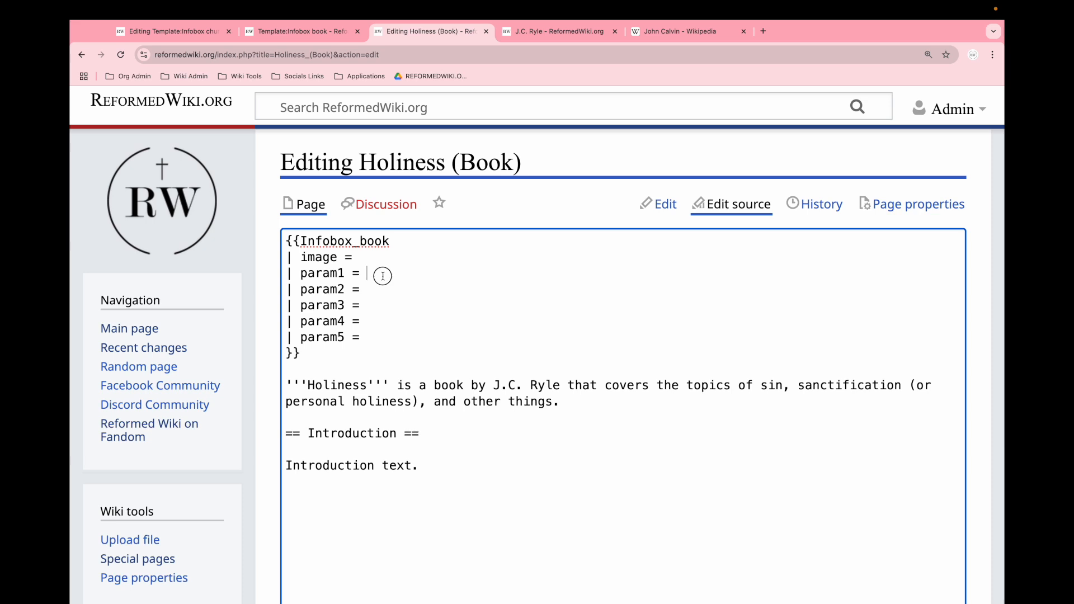
drag(383, 332, 259, 317)
key(BackSpace)
key(BackSpace)
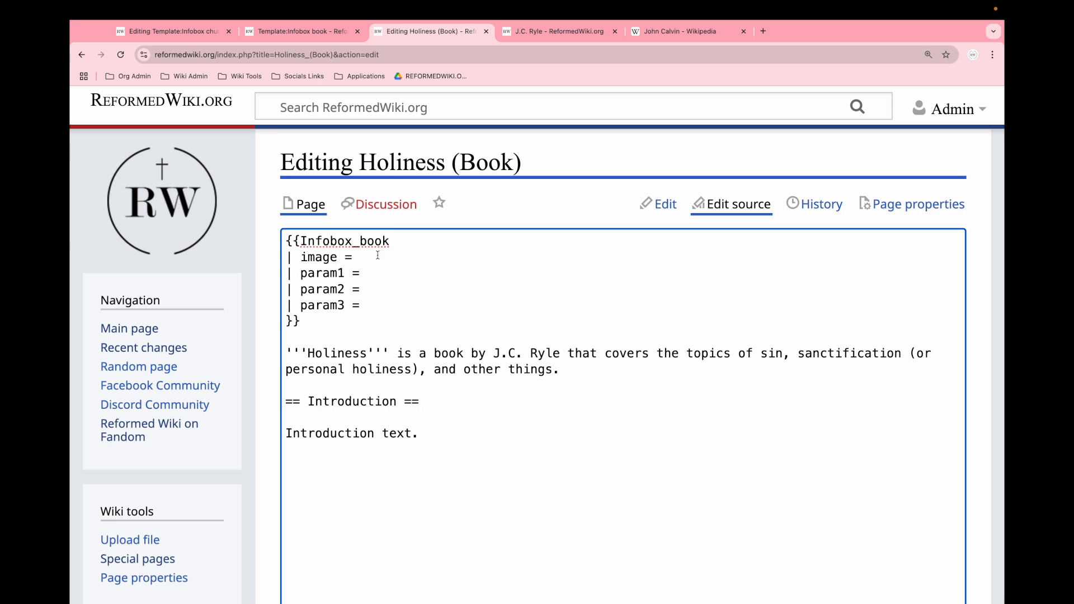
Rename the infobox parameters param1, param2 and param3 to author, published_date and genre
double_click(325, 275)
text(author)
double_click(322, 289)
text(published_)
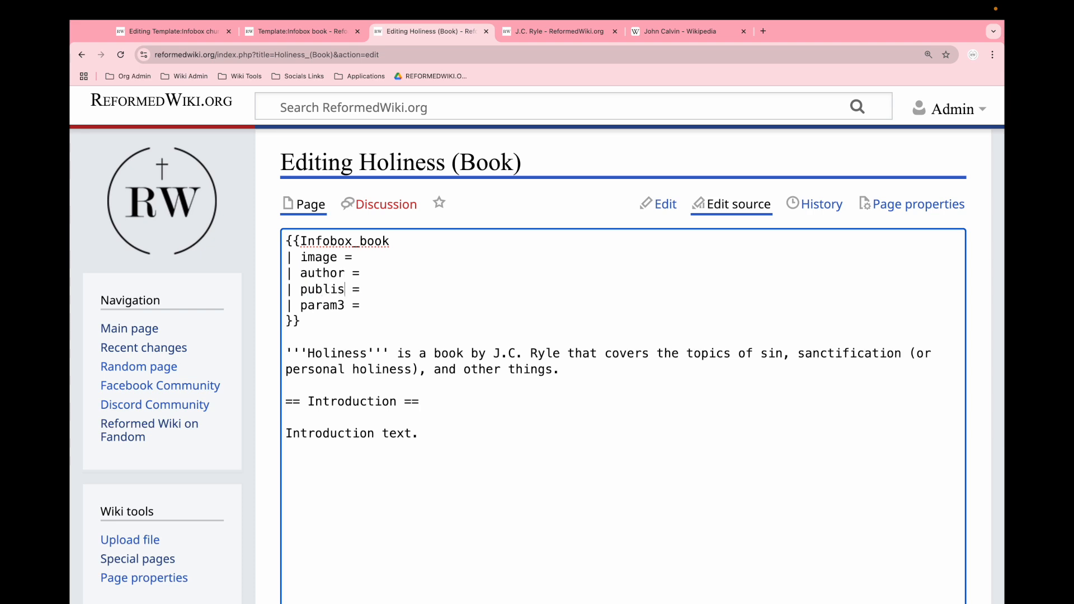
text(day)
text(ed_date)
double_click(322, 305)
text(genra)
key(BackSpace)
text(e)
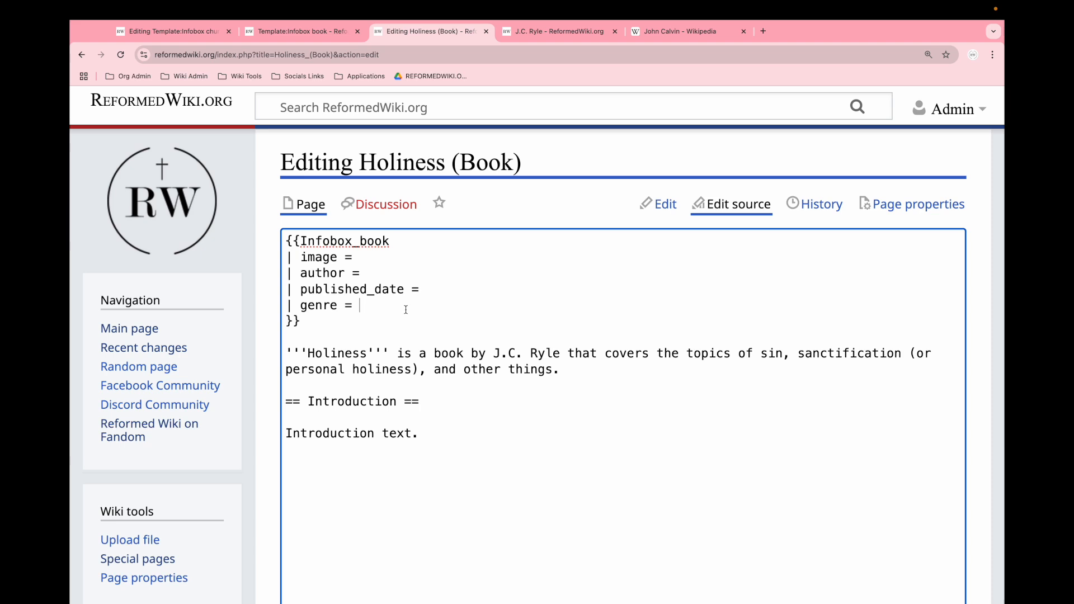
Set author to J.C. Ryle, published_date to 1877 and genre to Pastoral care, and save the Holiness (Book) page
click(383, 271)
text(J.C. Ryle)
click(464, 291)
text(1877)
click(418, 304)
text(Past)
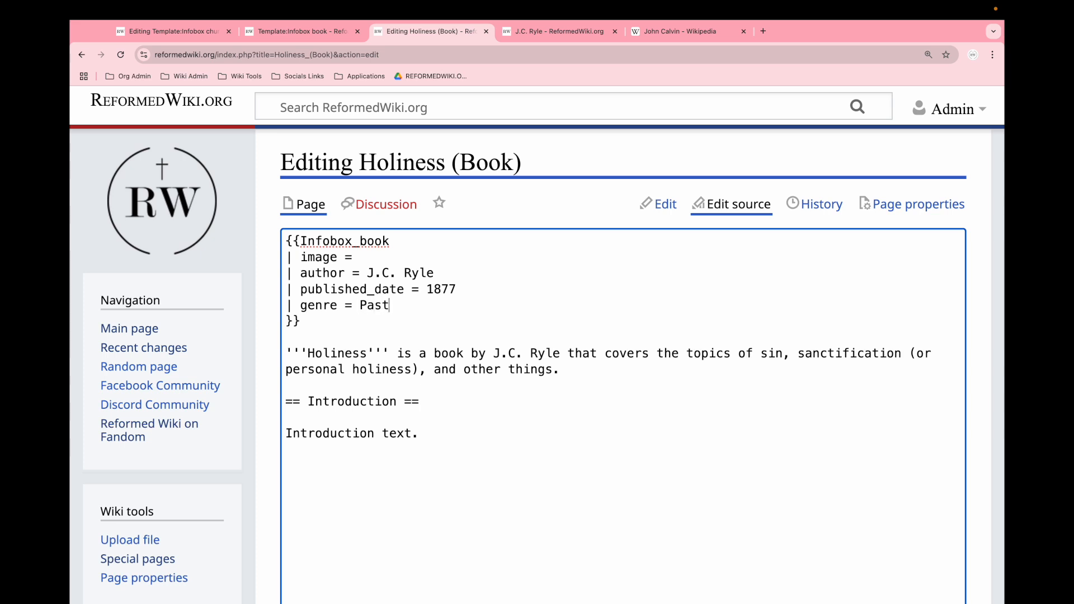
text(oral care)
scroll(324, 371, down, 5)
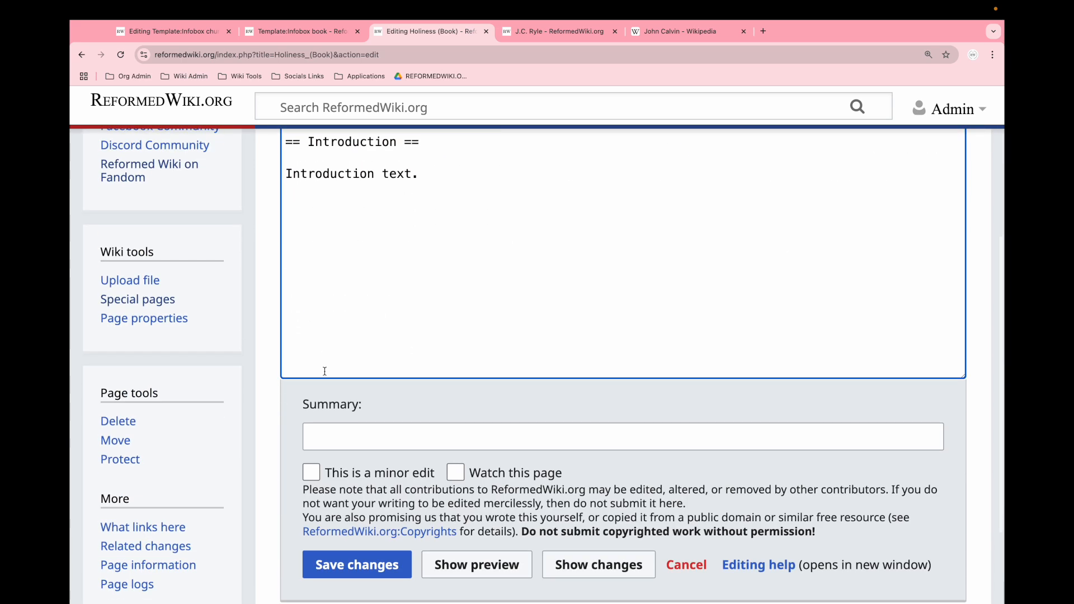
click(352, 541)
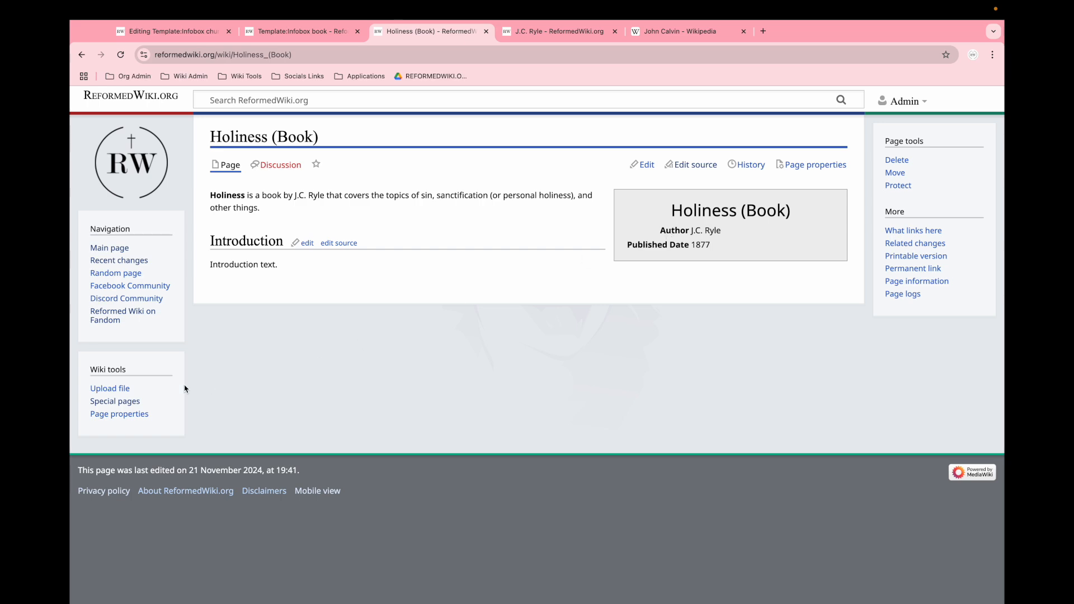
Open the wiki's file upload form and choose holiness.jpg from the Desktop as the source file
click(123, 389)
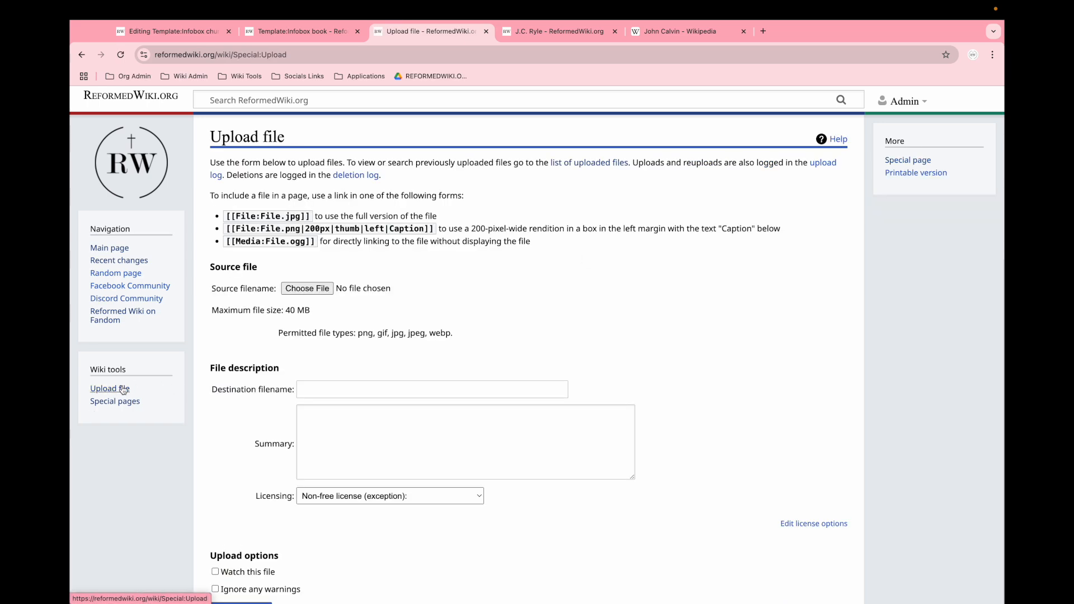
scroll(307, 277, down, 1)
click(304, 270)
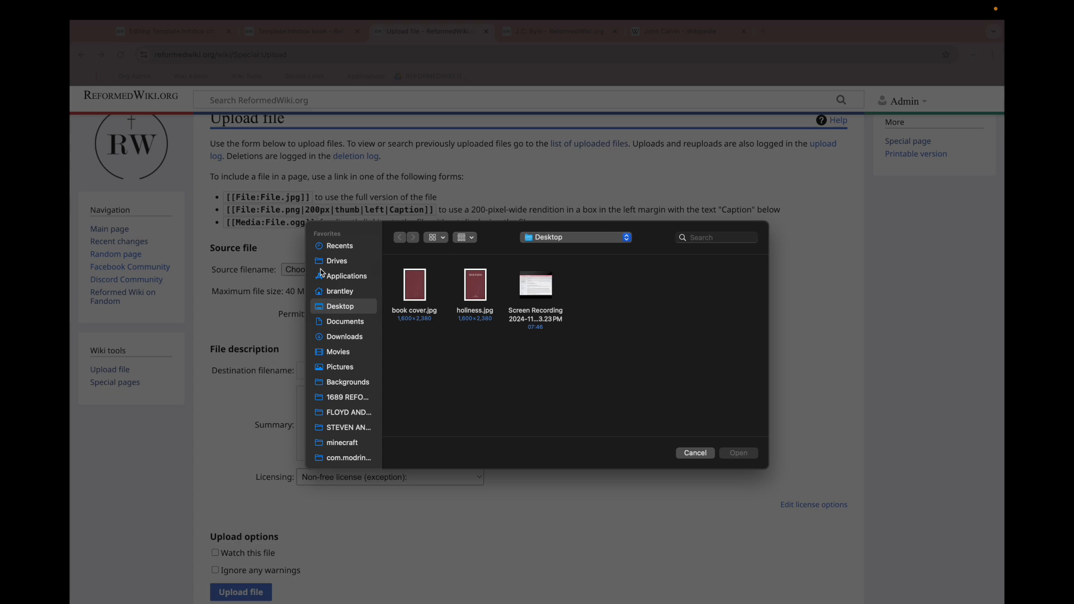
double_click(472, 283)
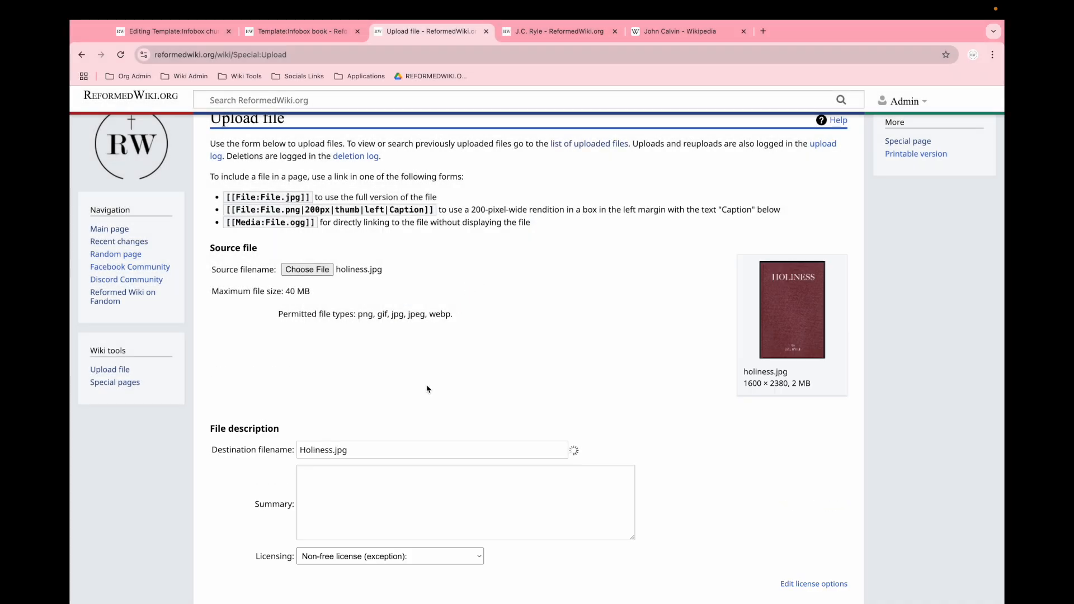
Change the upload's destination filename to "Holiness by JC Ryle.jpg"
scroll(427, 386, down, 5)
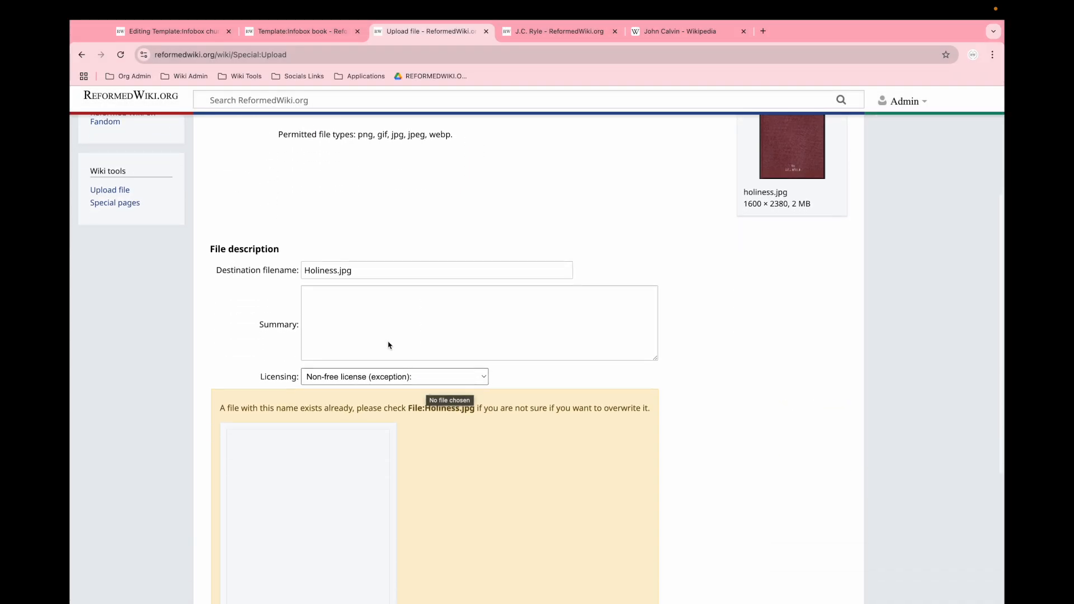
click(383, 333)
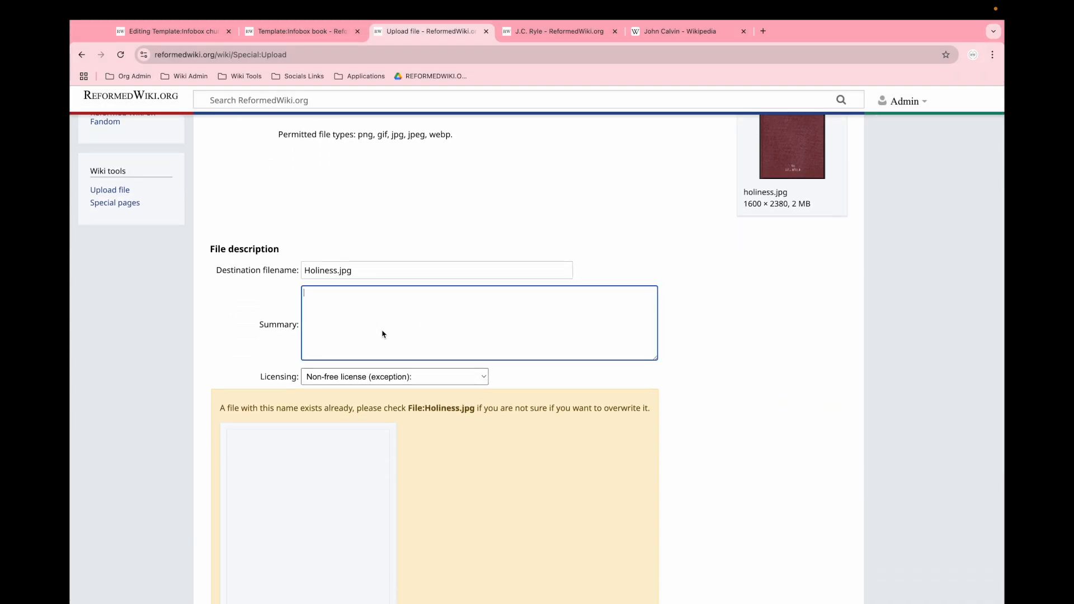
click(338, 271)
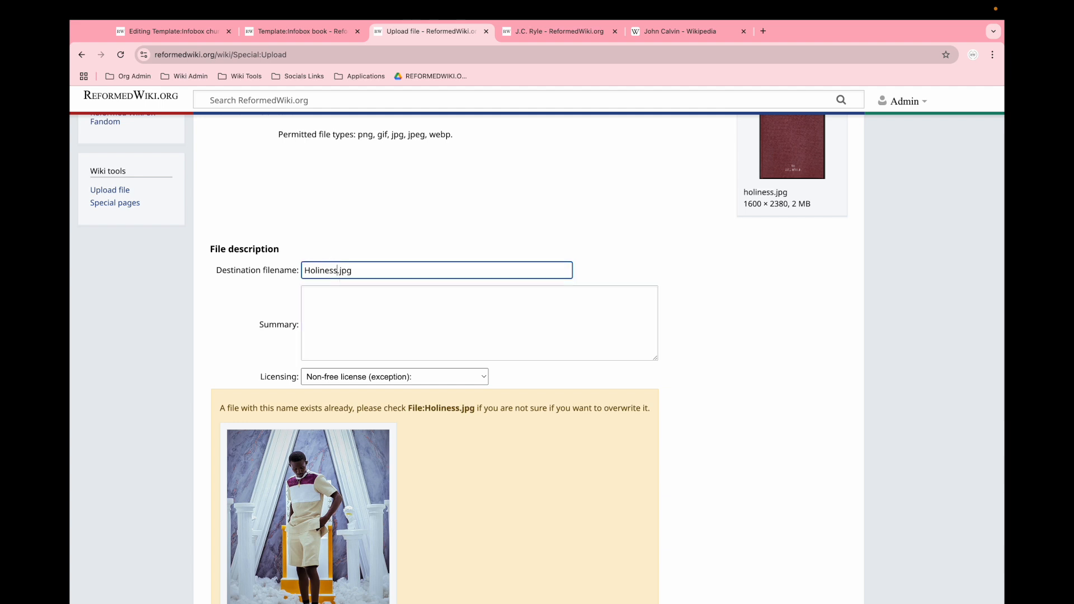
text(by JC Ryle)
Enter "Holiness by JC Ryle book cover" as the upload summary and upload the file
click(388, 337)
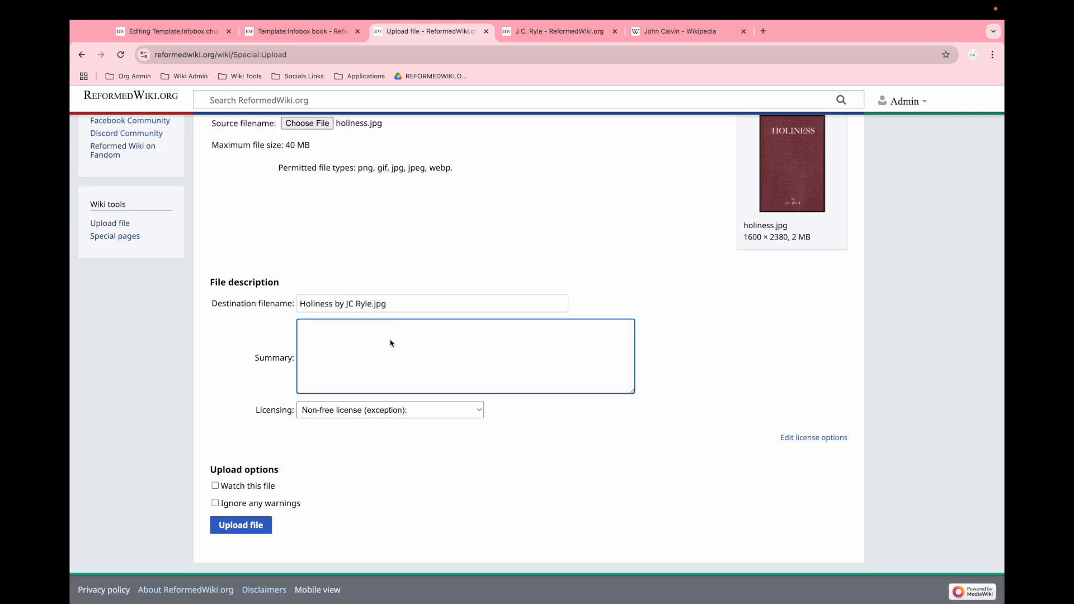
drag(373, 303, 298, 304)
key(ctrl+c)
click(352, 335)
key(ctrl+v)
text(book cover)
click(251, 526)
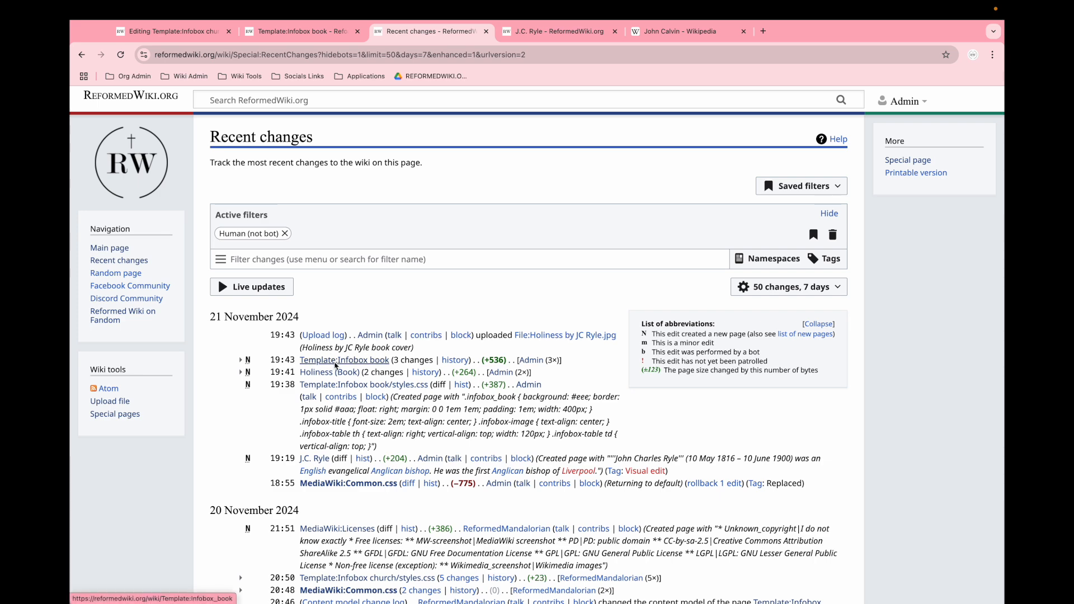
Reopen the Holiness (Book) page source and replace the infobox image value with the uploaded file's page address
click(313, 372)
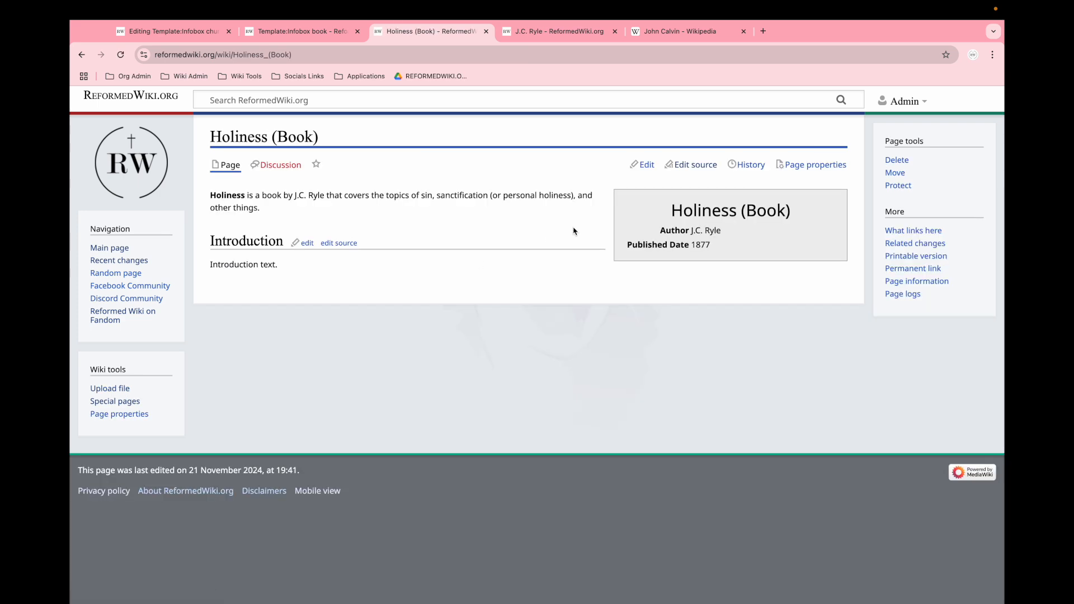
click(692, 168)
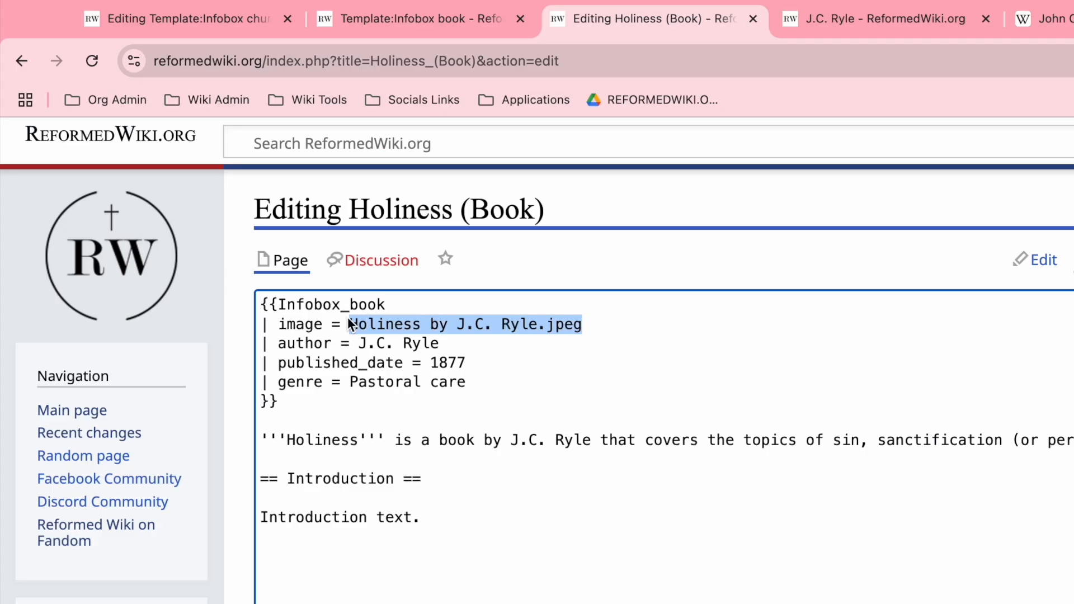
key(super+v)
Shorten the image value to File:Holiness_by_JC_Ryle.jpg and save the page as a minor edit
drag(663, 325, 354, 327)
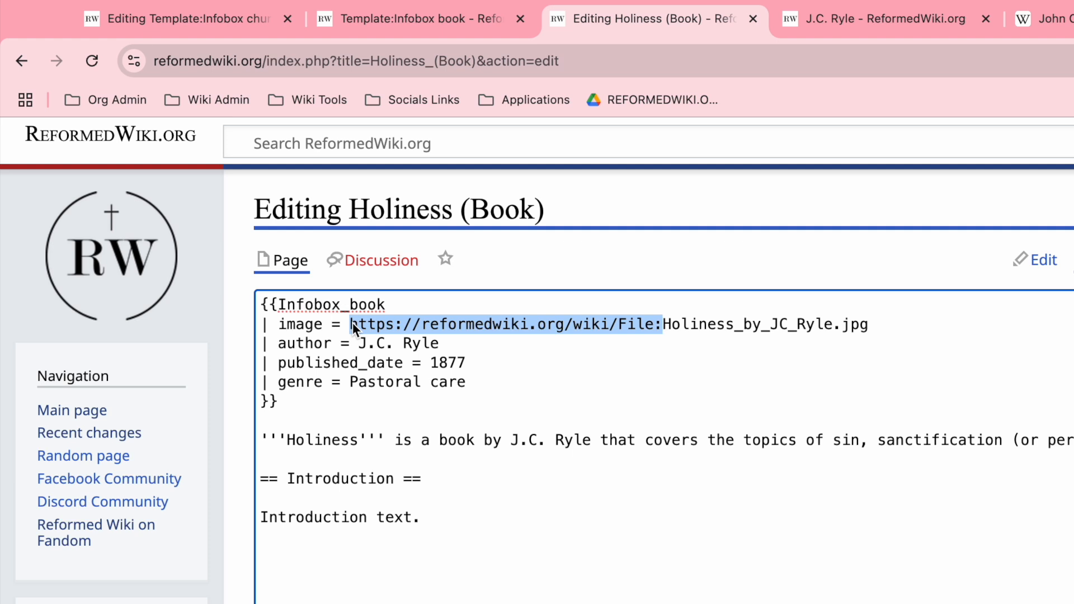
text(File:)
click(348, 325)
drag(349, 325, 628, 329)
click(590, 414)
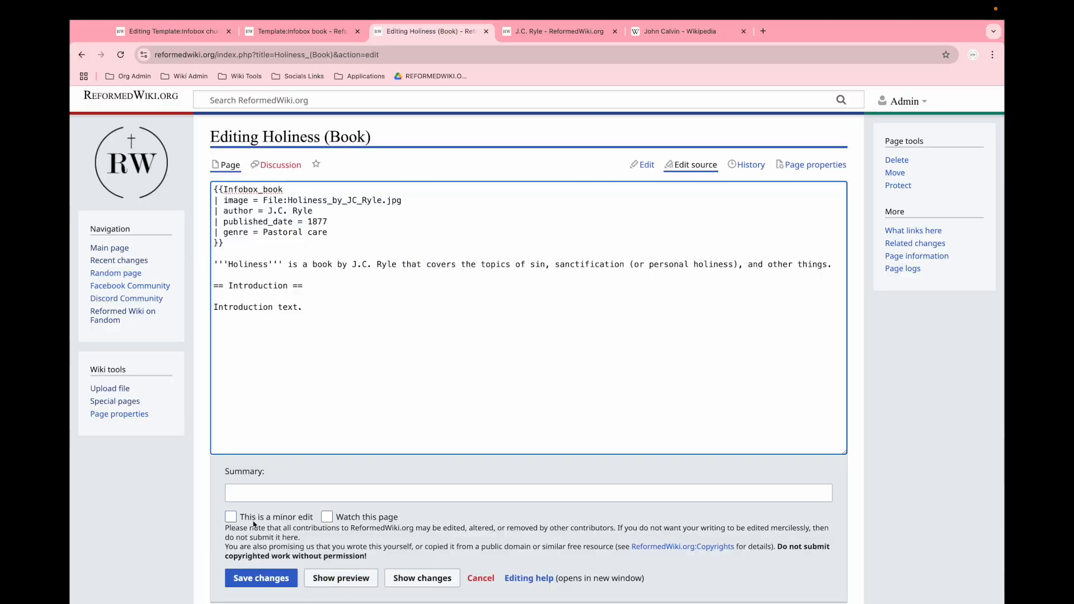
click(231, 516)
click(263, 577)
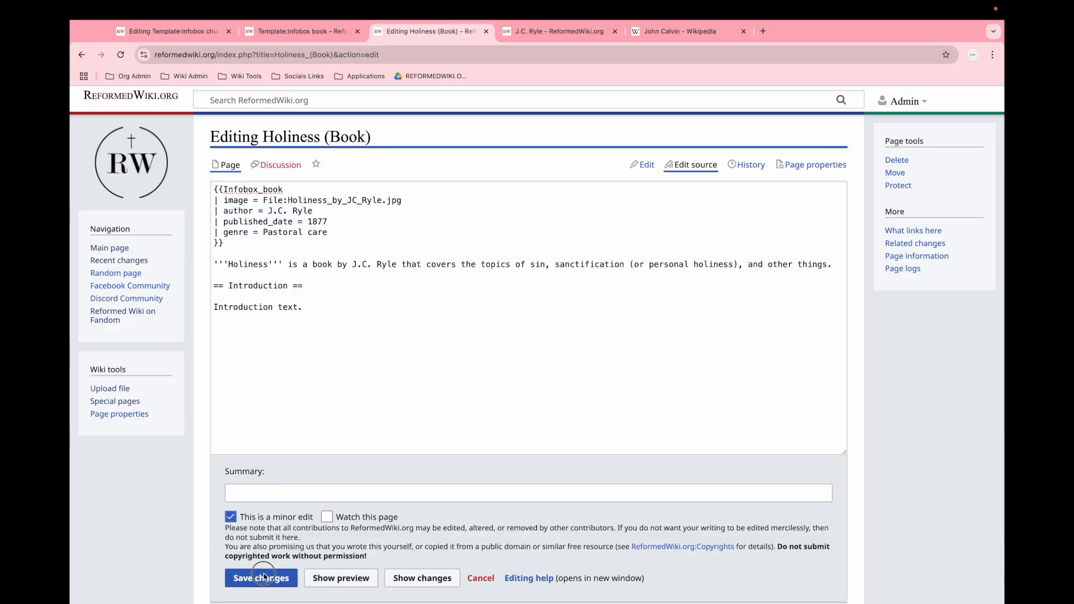